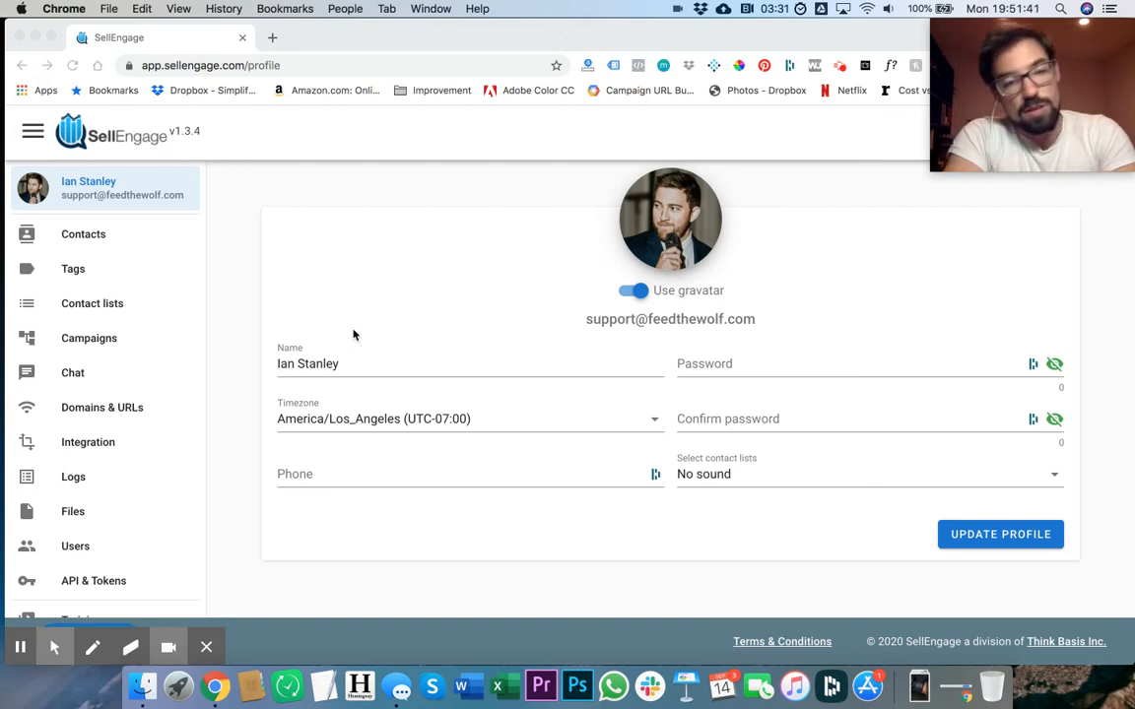
- Open the "CPH Book Buyer Follow Up - CPH FB Funnels" campaign and view its overview statistics
{"action": "left_click", "coordinate": [42, 341]}
{"action": "left_click", "coordinate": [42, 341]}
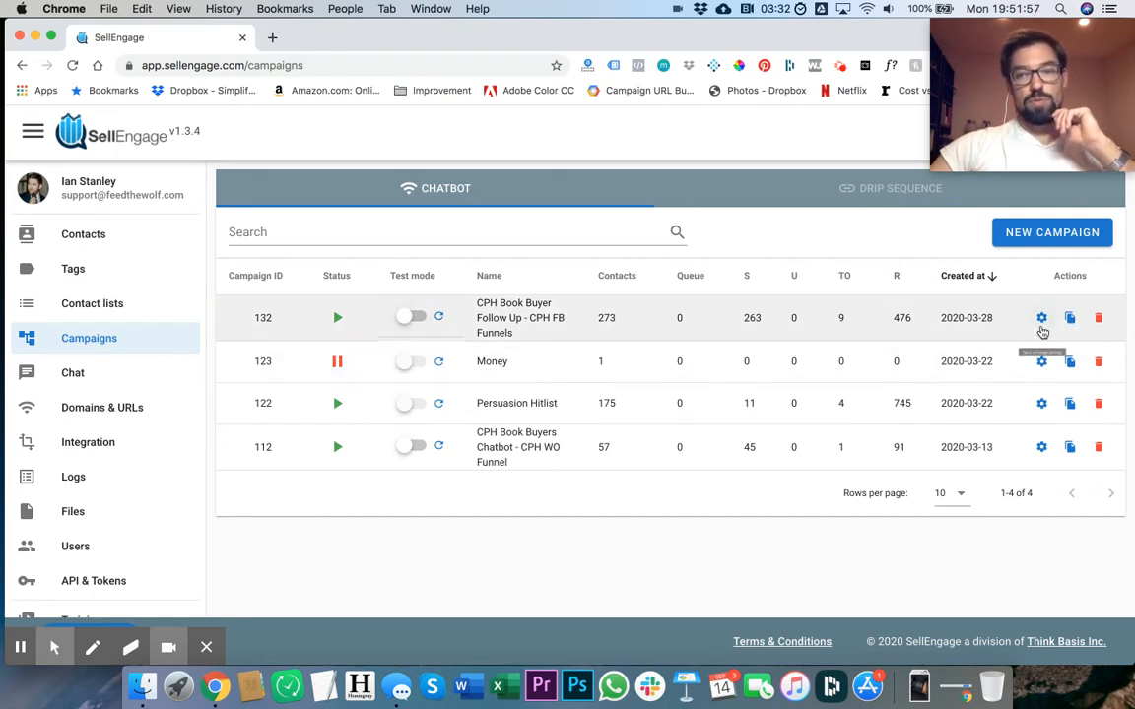
{"action": "left_click", "coordinate": [1042, 325]}
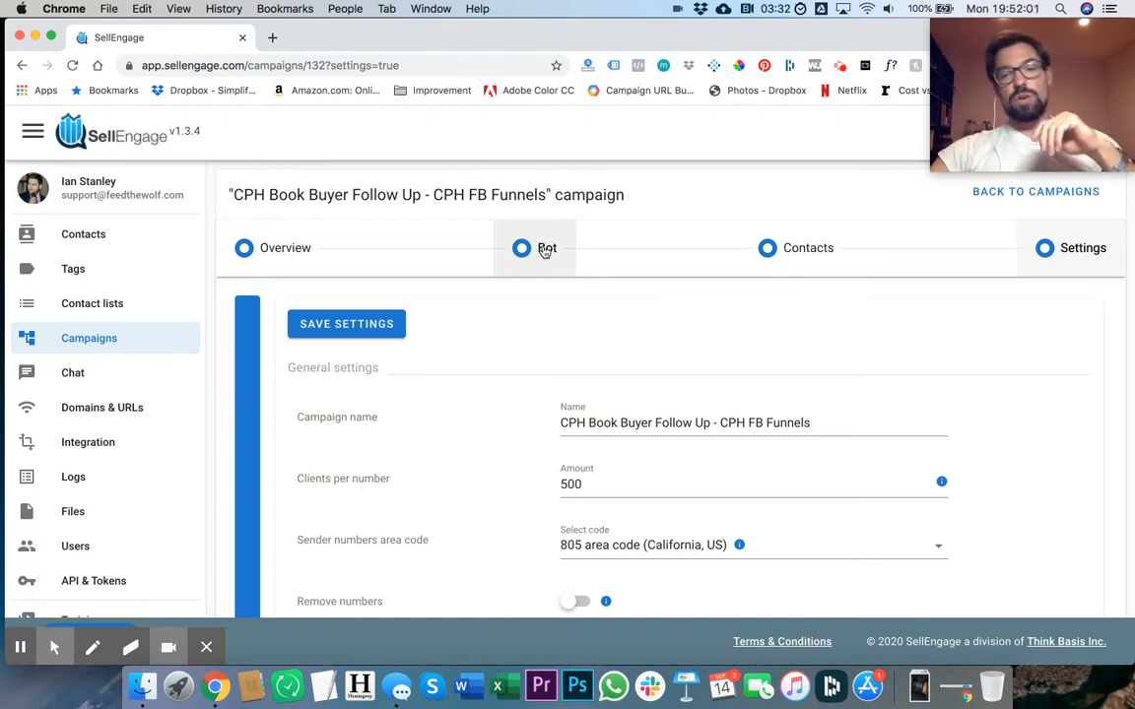
{"action": "left_click", "coordinate": [257, 247]}
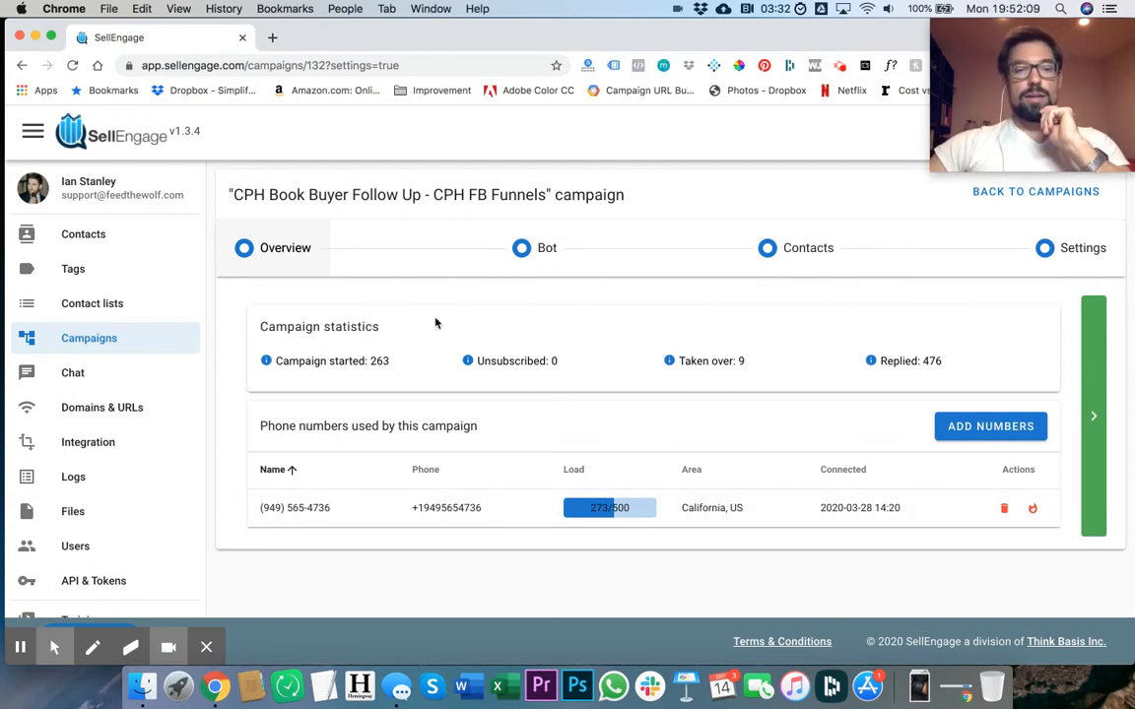
- Go to the campaign's bot conversation tree and open the first "Yo {{fname}}" message for reading
{"action": "left_click", "coordinate": [553, 259]}
{"action": "scroll", "coordinate": [470, 346], "scroll_direction": "down", "scroll_amount": 4}
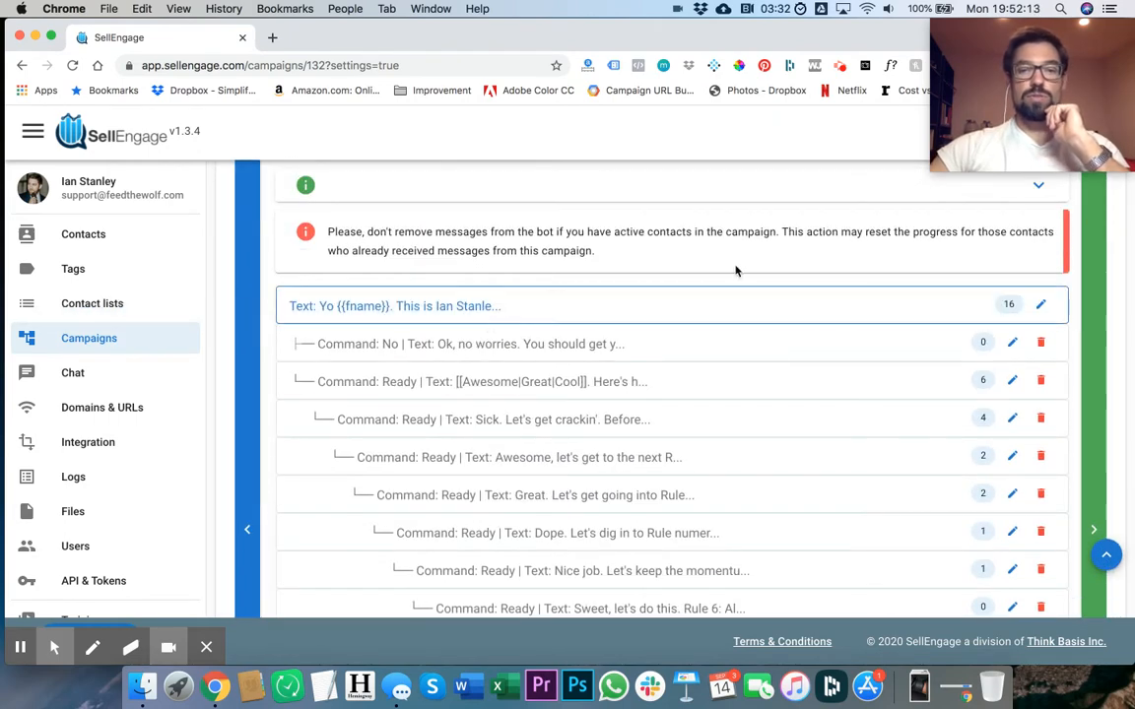
{"action": "left_click", "coordinate": [1040, 304]}
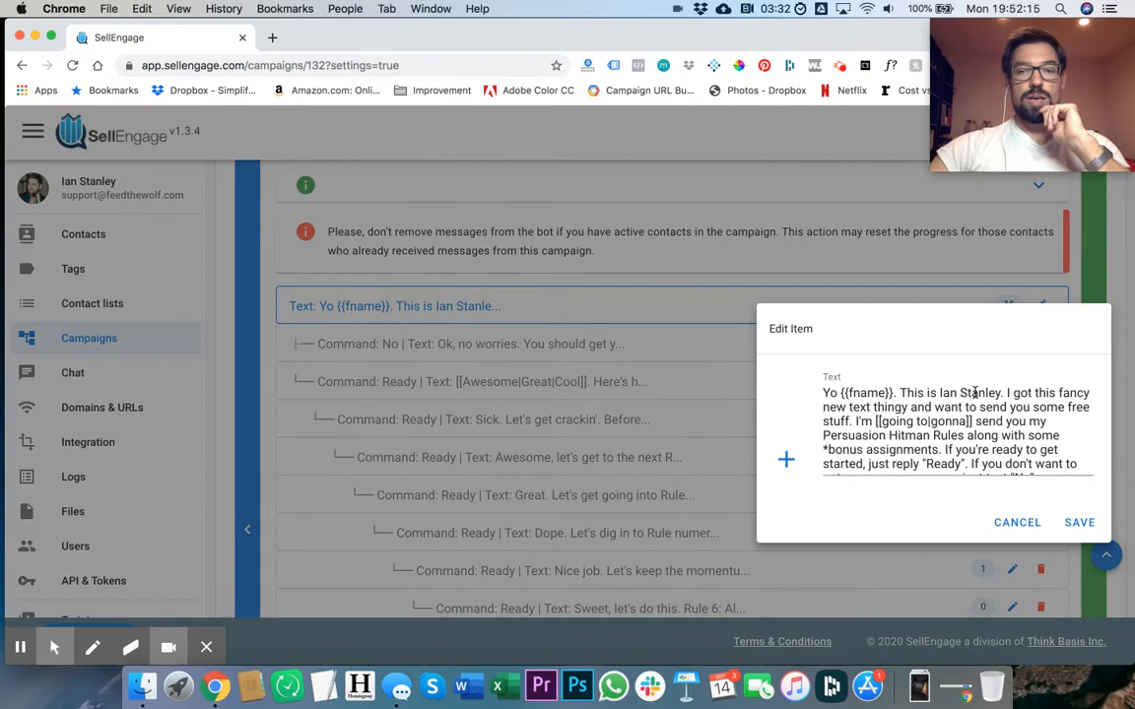
{"action": "scroll", "coordinate": [846, 407], "scroll_direction": "down", "scroll_amount": 1}
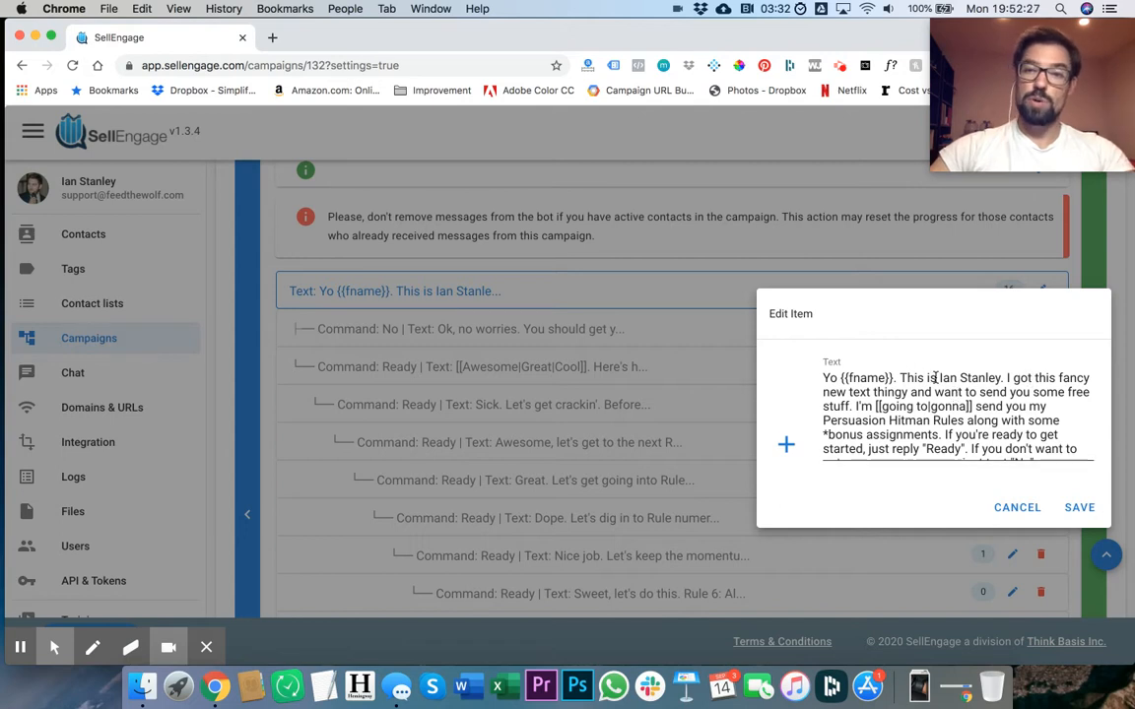
{"action": "scroll", "coordinate": [925, 391], "scroll_direction": "down", "scroll_amount": 2}
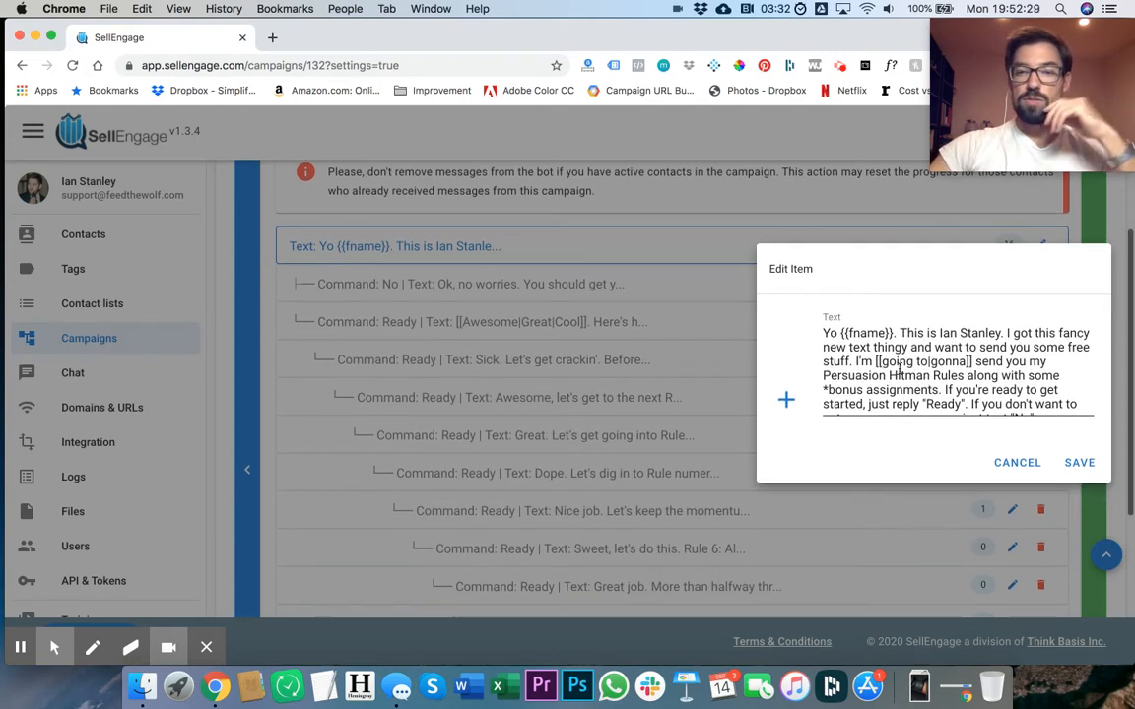
- Highlight the opening message's wording to read it, and close the editor without saving
{"action": "left_click_drag", "start_coordinate": [899, 333], "coordinate": [935, 433]}
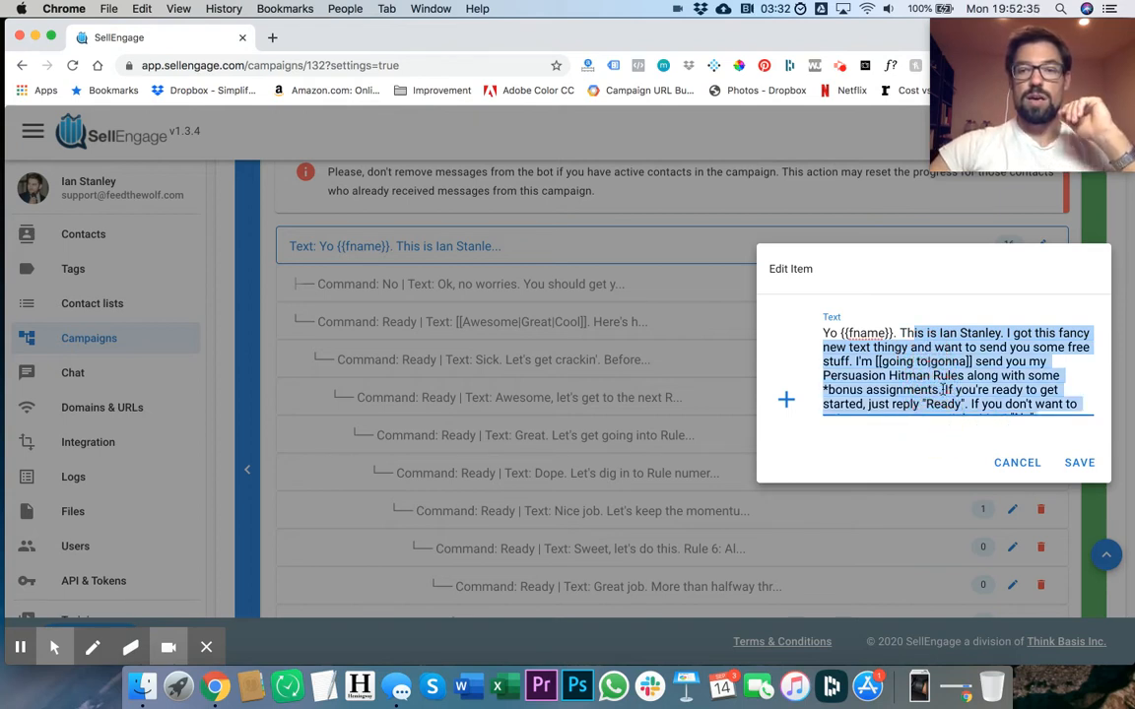
{"action": "scroll", "coordinate": [943, 388], "scroll_direction": "up", "scroll_amount": 2}
{"action": "scroll", "coordinate": [944, 388], "scroll_direction": "down", "scroll_amount": 2}
{"action": "left_click_drag", "start_coordinate": [962, 391], "coordinate": [984, 425]}
{"action": "left_click", "coordinate": [1024, 393]}
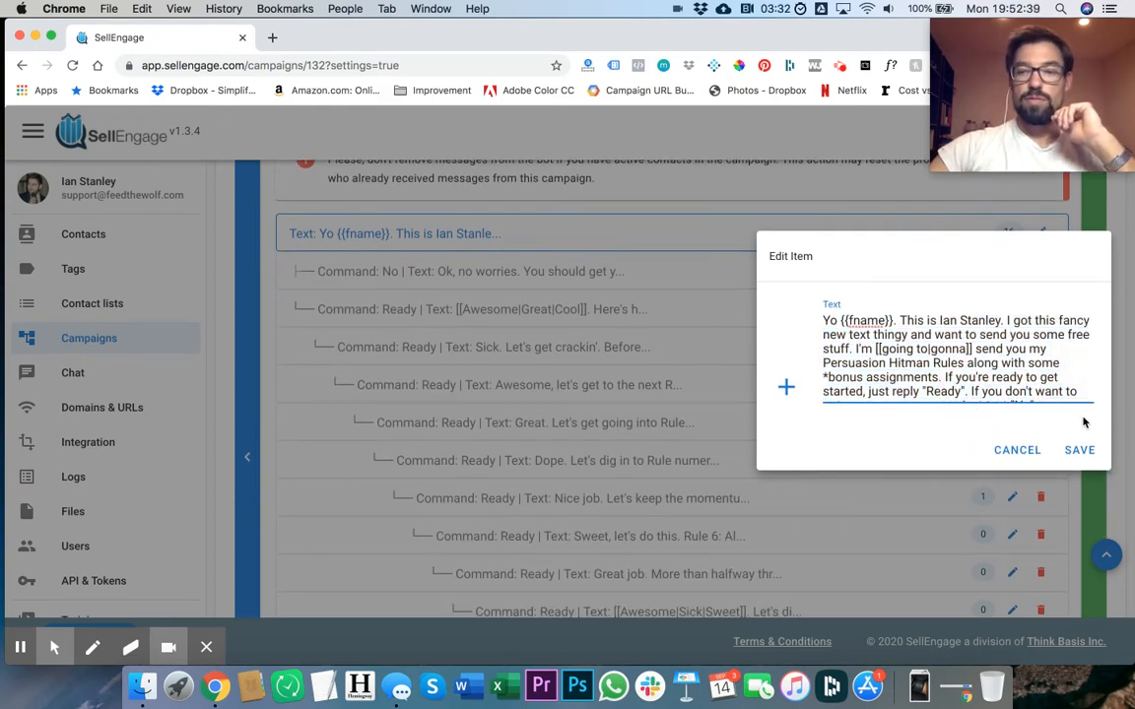
{"action": "left_click", "coordinate": [1109, 467]}
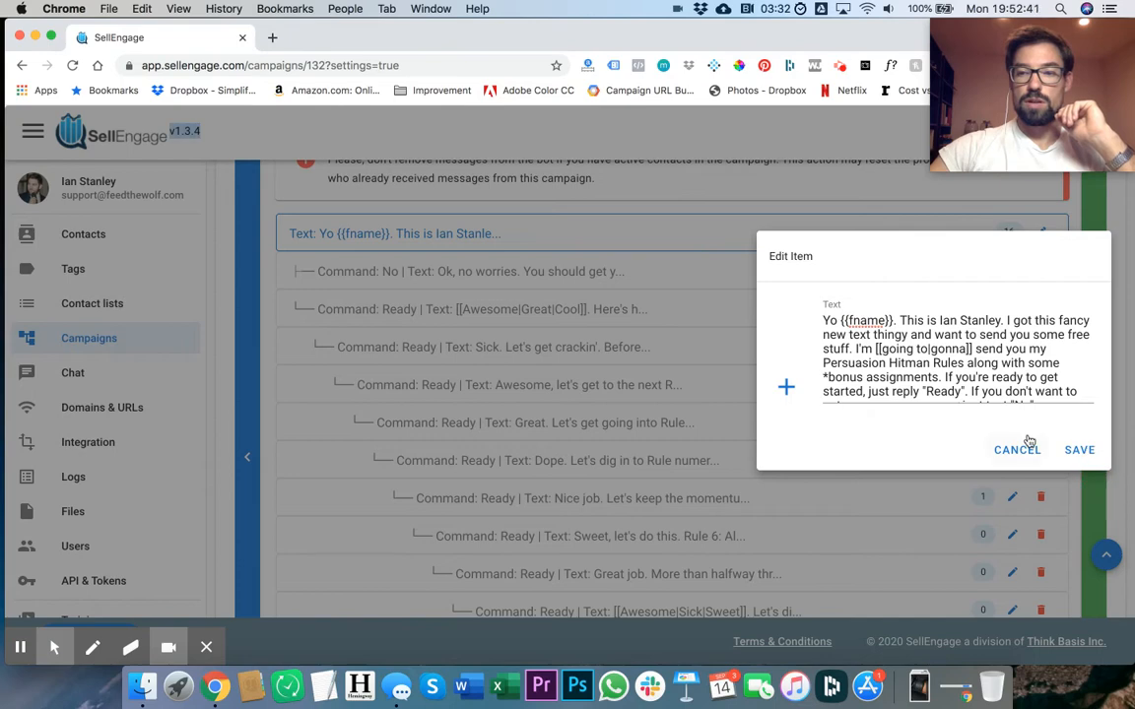
{"action": "left_click", "coordinate": [1015, 449]}
- Reopen the opening message and highlight its last sentence, starting "If you don't want to", to read it to the end
{"action": "left_click", "coordinate": [1040, 232]}
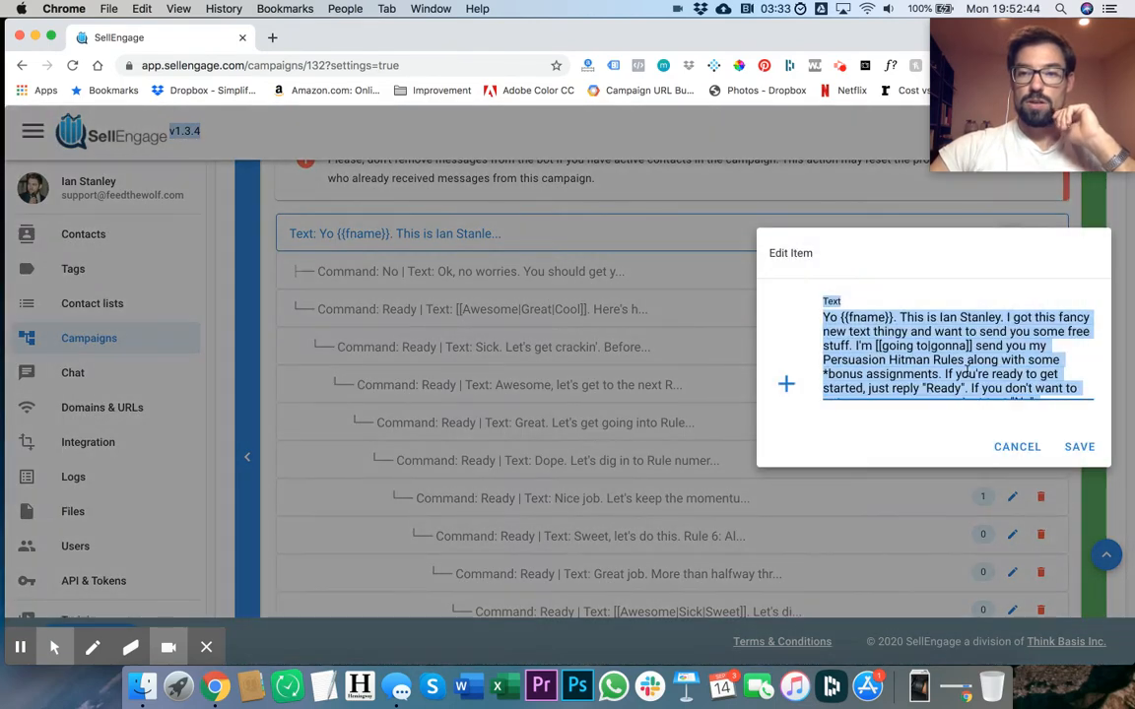
{"action": "left_click", "coordinate": [964, 375]}
{"action": "left_click_drag", "start_coordinate": [968, 387], "coordinate": [995, 463]}
{"action": "scroll", "coordinate": [972, 419], "scroll_direction": "down", "scroll_amount": 2}
{"action": "scroll", "coordinate": [972, 416], "scroll_direction": "up", "scroll_amount": 2}
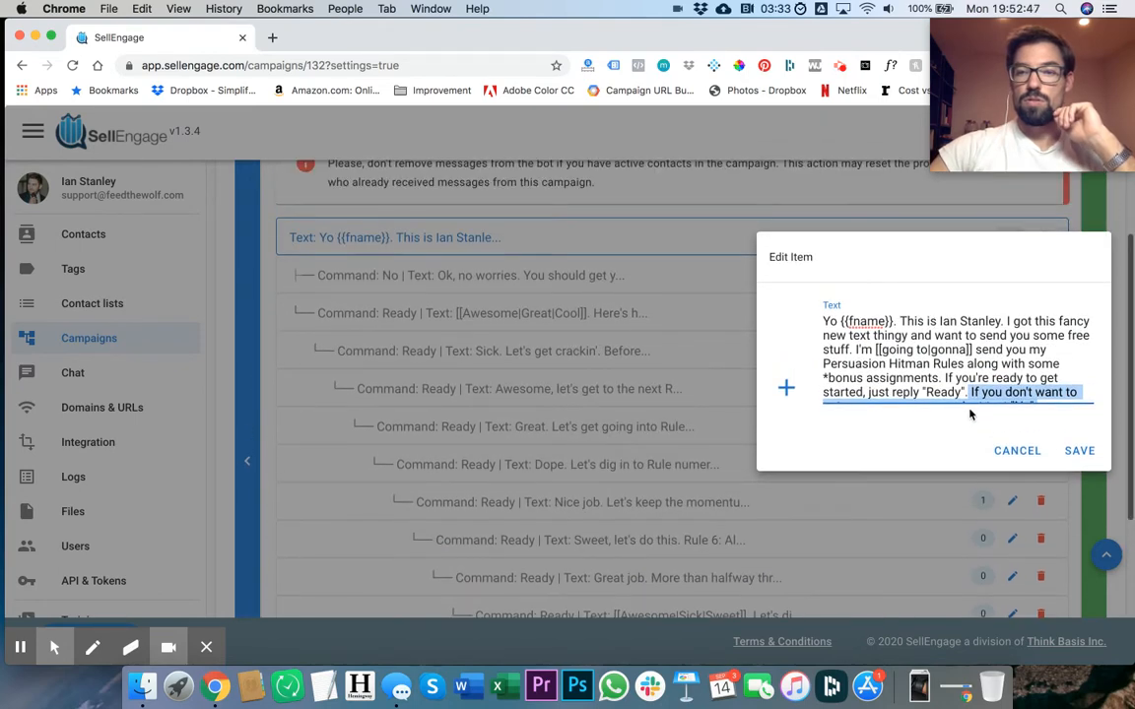
{"action": "scroll", "coordinate": [965, 382], "scroll_direction": "up", "scroll_amount": 2}
{"action": "scroll", "coordinate": [965, 382], "scroll_direction": "down", "scroll_amount": 2}
{"action": "scroll", "coordinate": [964, 381], "scroll_direction": "down", "scroll_amount": 2}
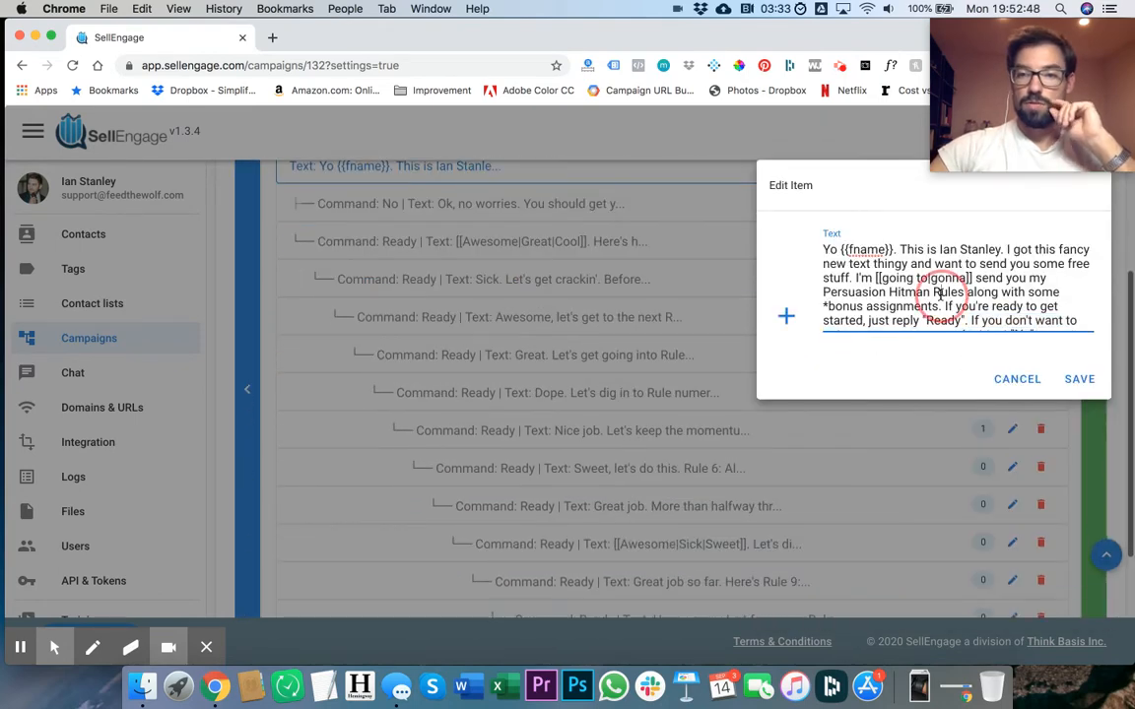
{"action": "left_click", "coordinate": [1088, 330]}
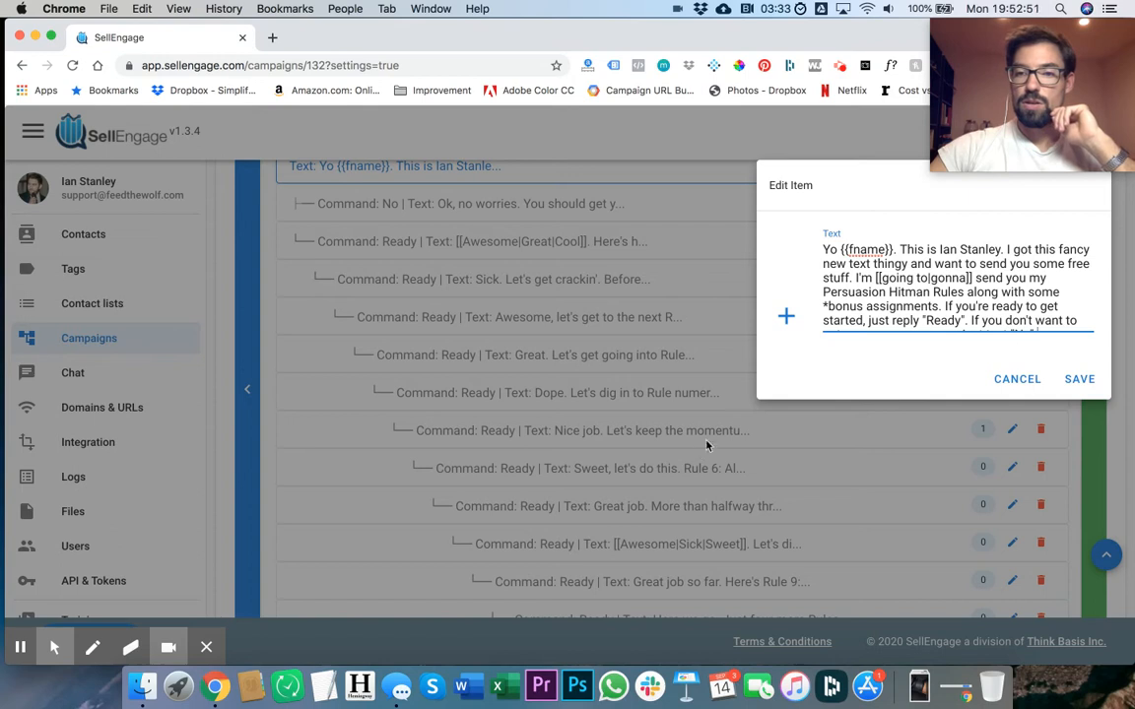
- Try to enlarge the opening message's editor to read the cut-off text, and close it without saving
{"action": "left_click_drag", "start_coordinate": [761, 397], "coordinate": [750, 433]}
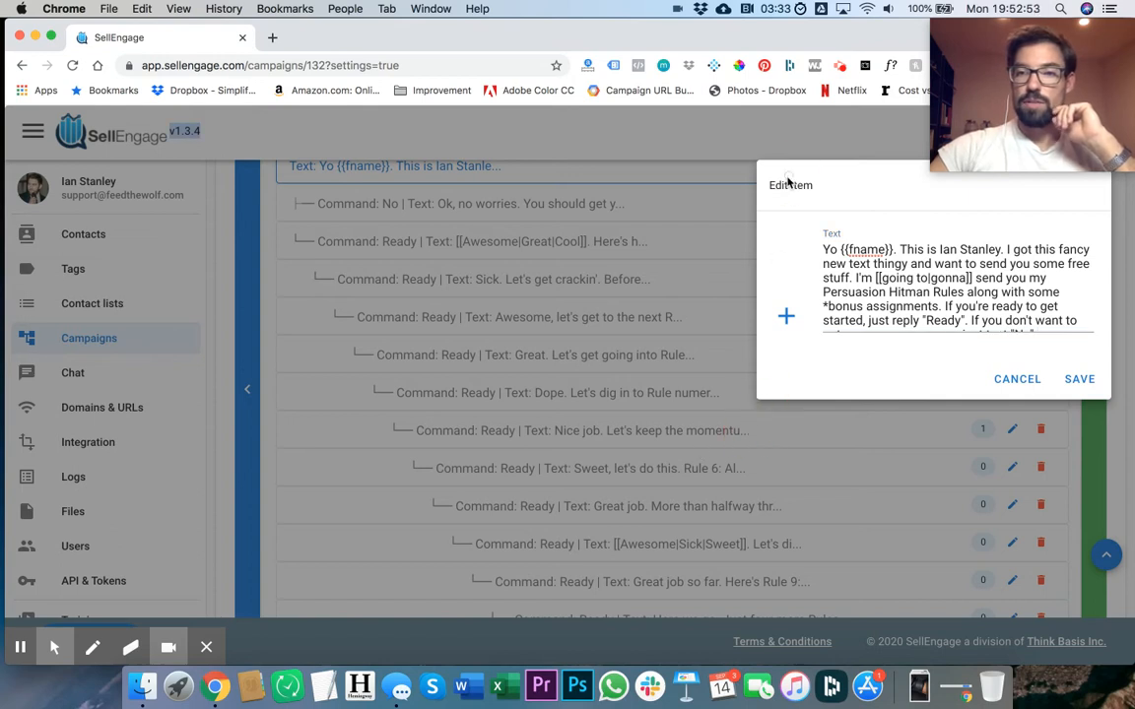
{"action": "left_click", "coordinate": [943, 323]}
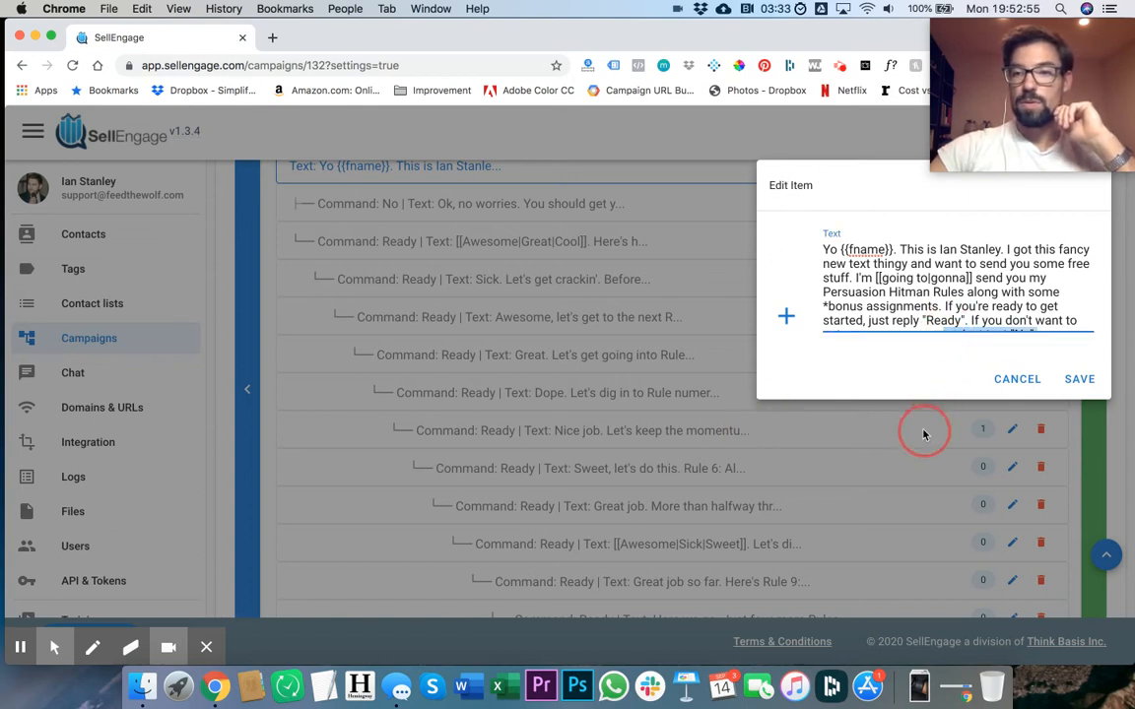
{"action": "scroll", "coordinate": [930, 347], "scroll_direction": "up", "scroll_amount": 1}
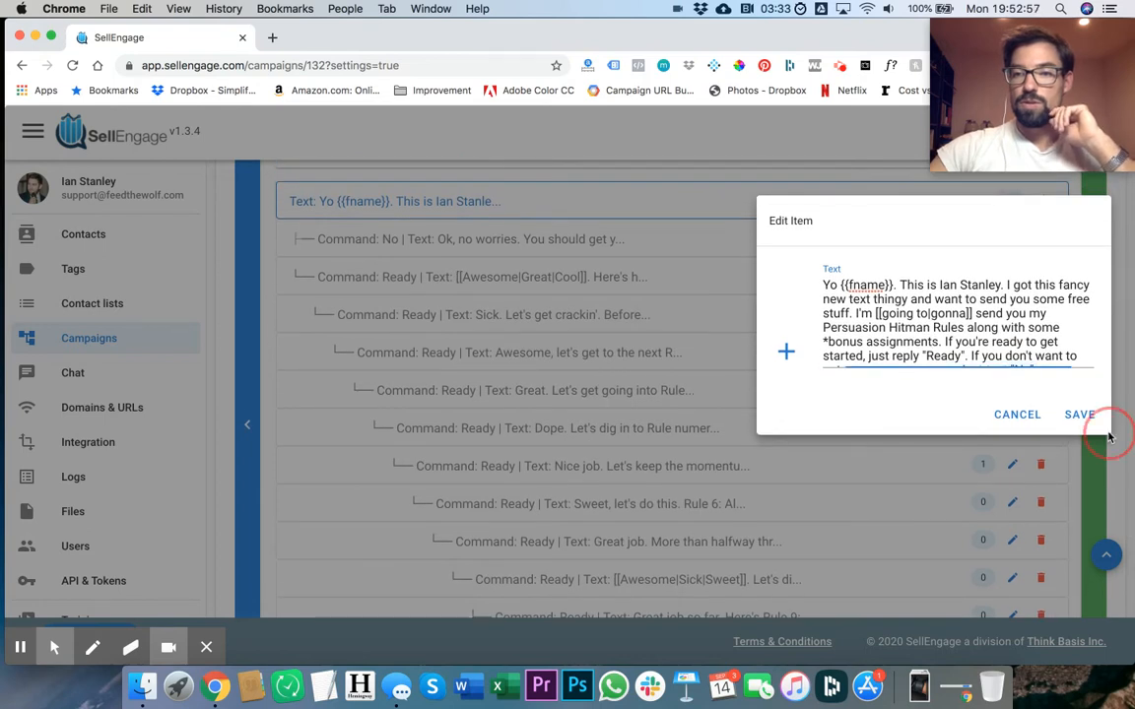
{"action": "left_click", "coordinate": [830, 313]}
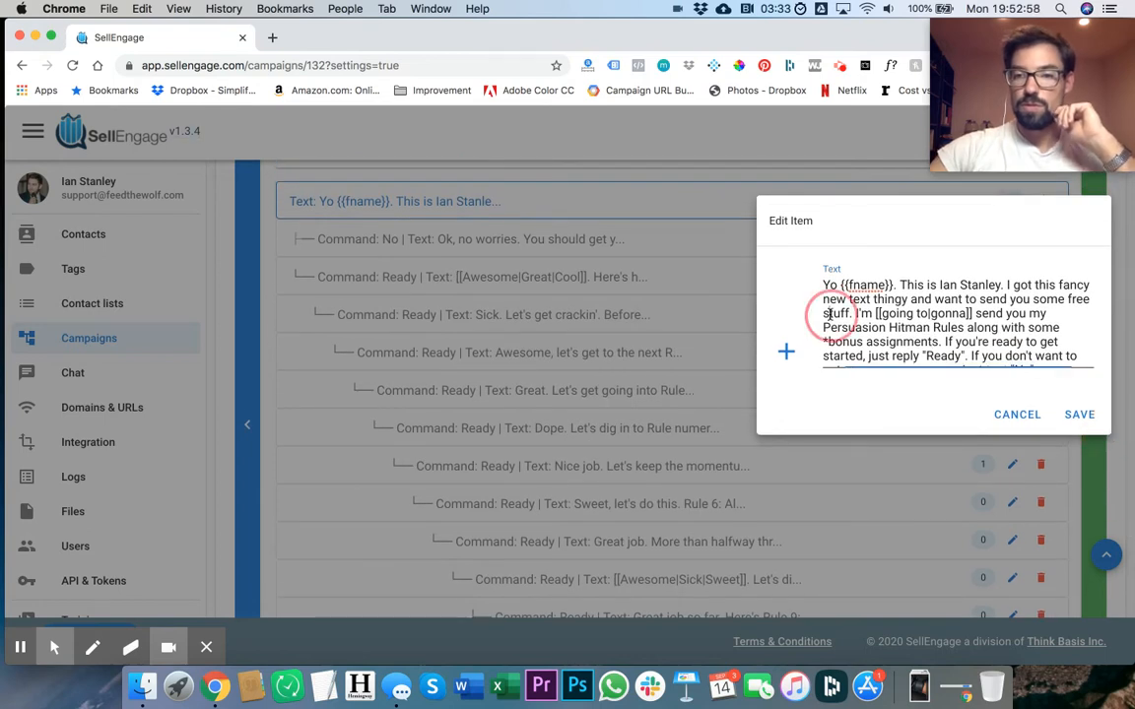
{"action": "left_click", "coordinate": [786, 353]}
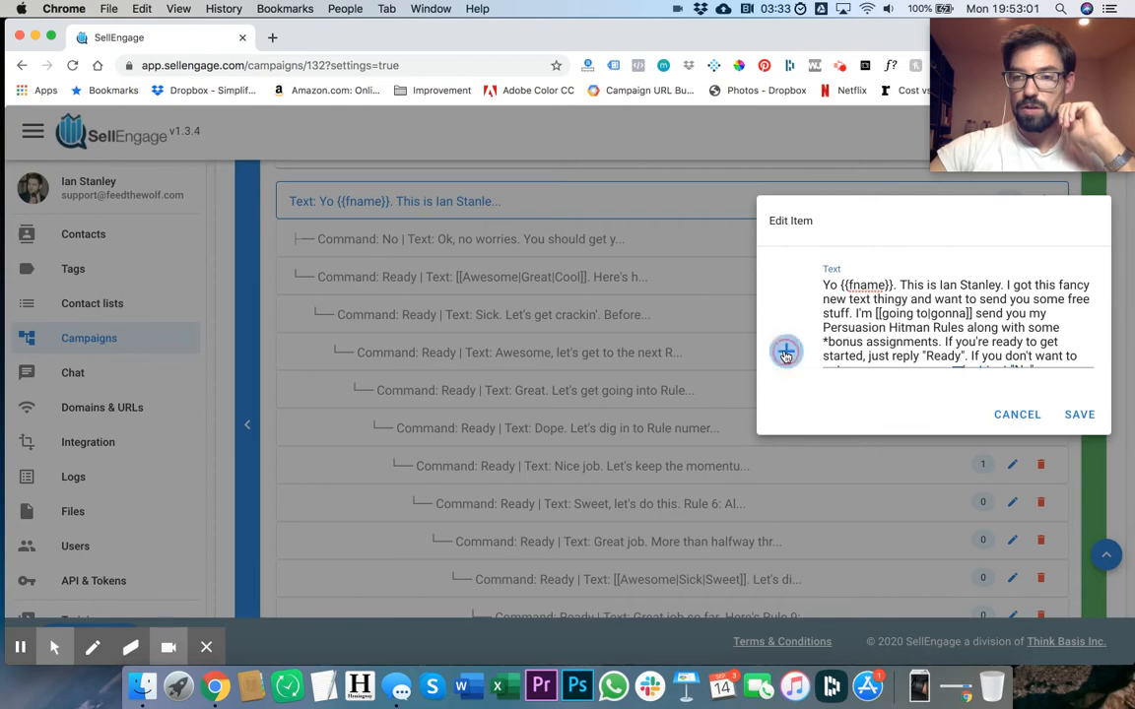
{"action": "left_click", "coordinate": [895, 229]}
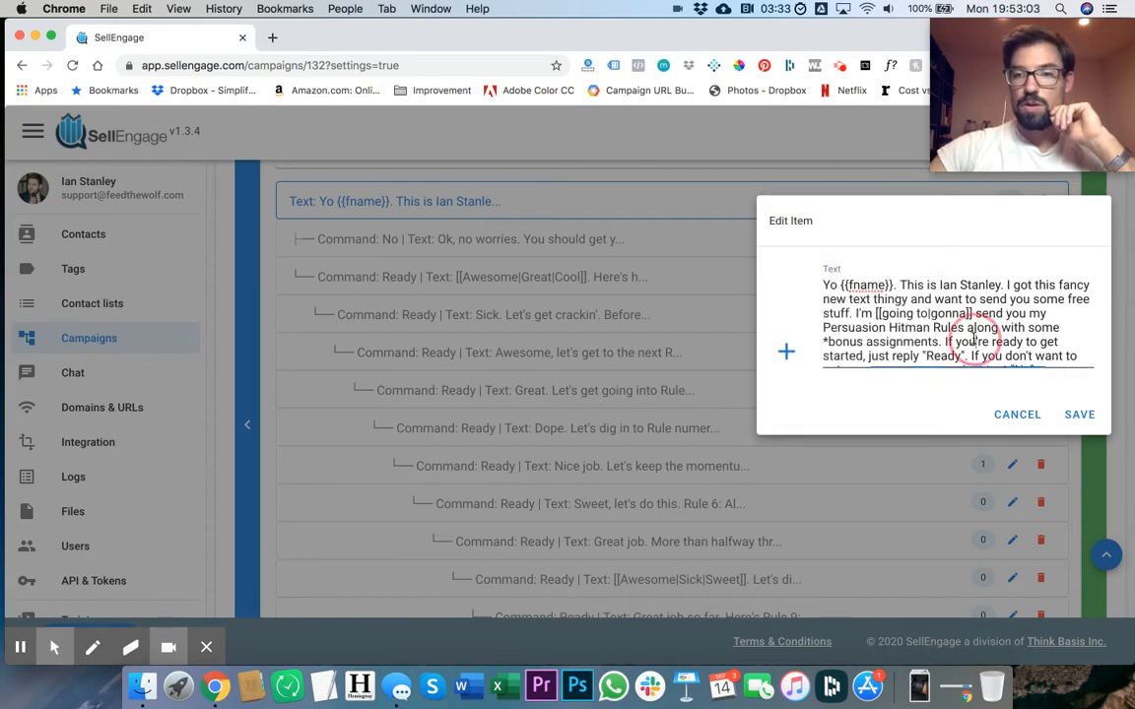
{"action": "left_click", "coordinate": [1009, 416]}
- Read the bot's reply to the "No" command and close it without saving
{"action": "left_click", "coordinate": [1012, 238]}
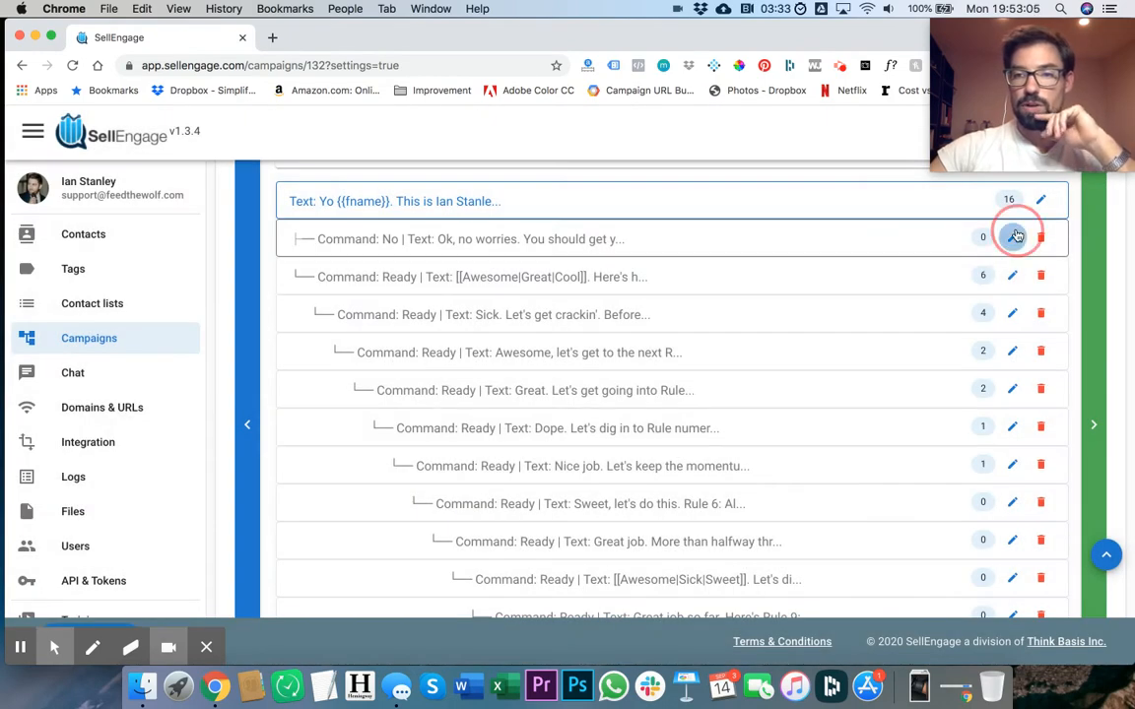
{"action": "scroll", "coordinate": [819, 394], "scroll_direction": "down", "scroll_amount": 2}
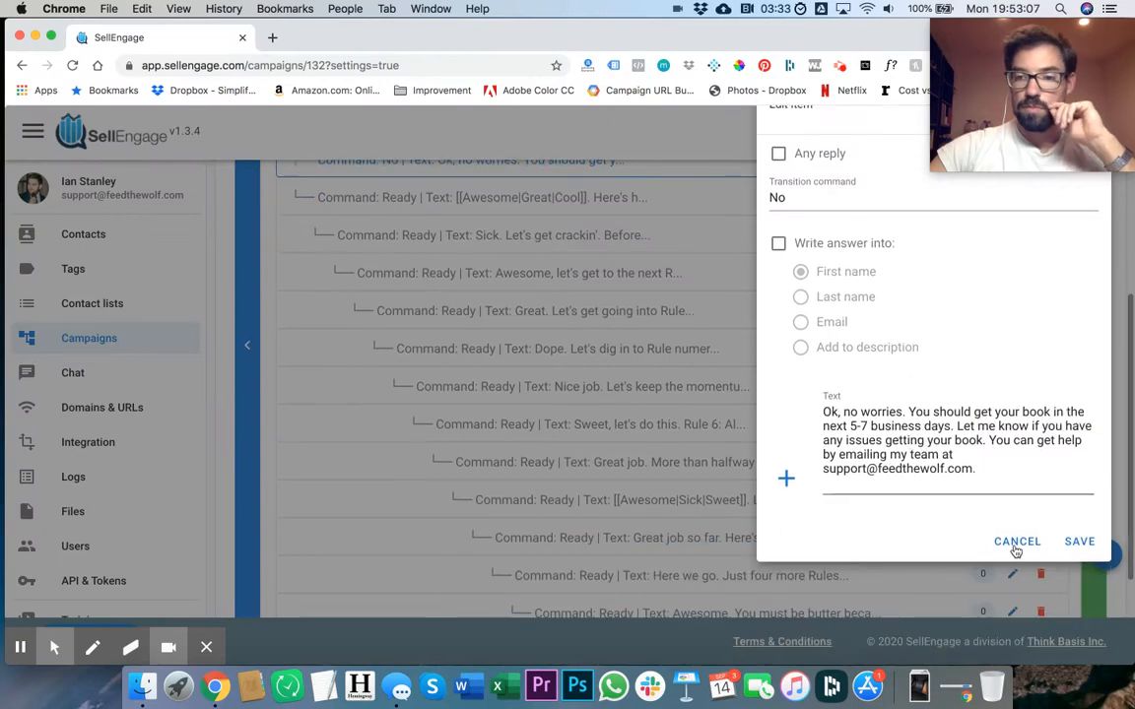
{"action": "left_click", "coordinate": [1015, 541]}
- Read the bot's first "Ready" reply, including its transition command and text, and close it without saving
{"action": "left_click", "coordinate": [1012, 196]}
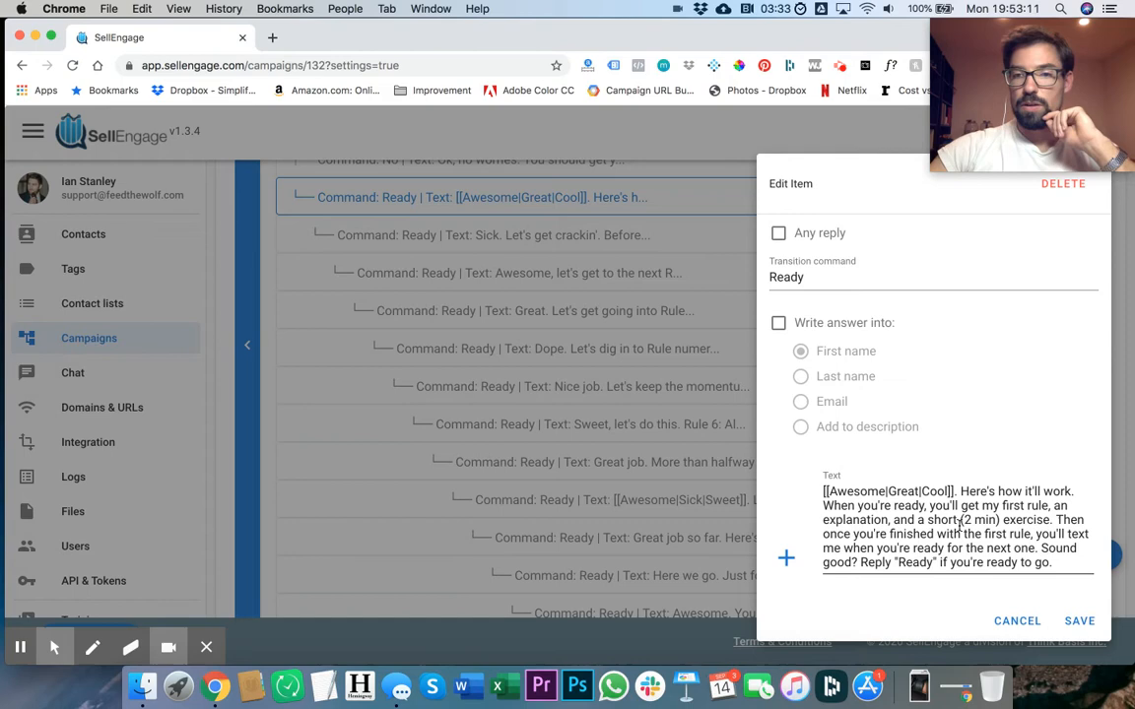
{"action": "scroll", "coordinate": [983, 473], "scroll_direction": "up", "scroll_amount": 3}
{"action": "scroll", "coordinate": [989, 532], "scroll_direction": "down", "scroll_amount": 5}
{"action": "left_click", "coordinate": [1018, 496]}
- Copy the opening "Yo {{fname}}" message's full text and paste it into a new TextEdit document
{"action": "scroll", "coordinate": [1013, 501], "scroll_direction": "up", "scroll_amount": 2}
{"action": "left_click", "coordinate": [1038, 215]}
{"action": "scroll", "coordinate": [941, 315], "scroll_direction": "down", "scroll_amount": 3}
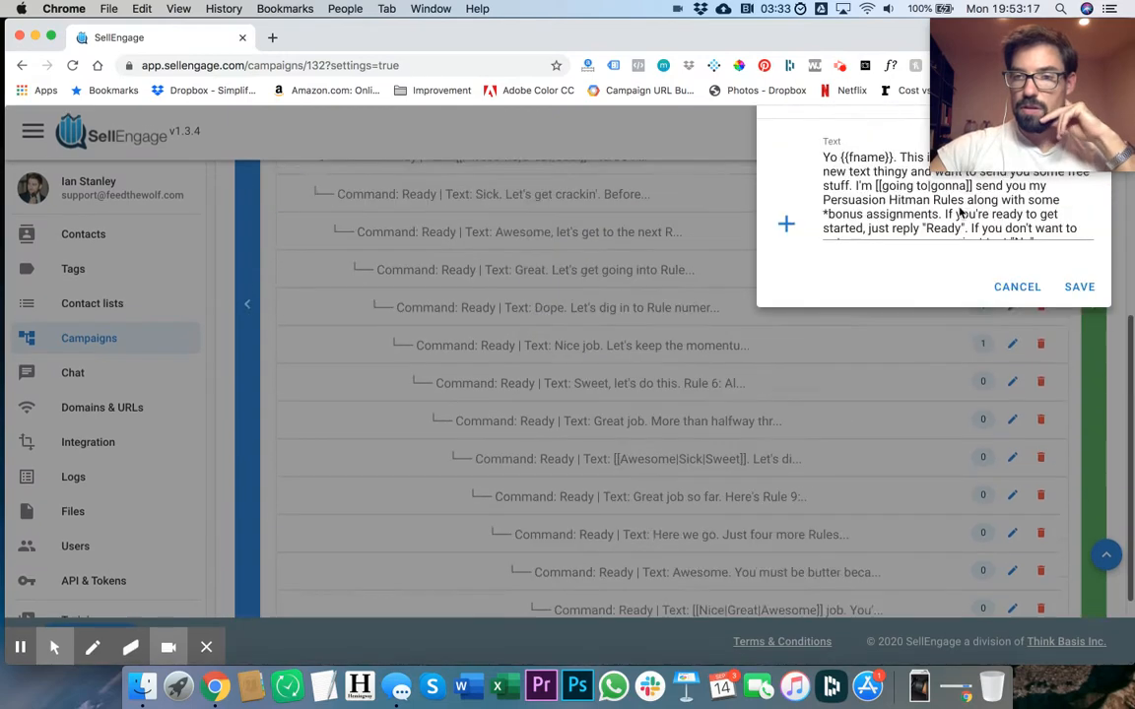
{"action": "scroll", "coordinate": [960, 212], "scroll_direction": "up", "scroll_amount": 6}
{"action": "left_click_drag", "start_coordinate": [829, 448], "coordinate": [869, 622]}
{"action": "left_click", "coordinate": [1030, 508]}
{"action": "triple_click", "coordinate": [1043, 516]}
{"action": "key", "text": "super+c"}
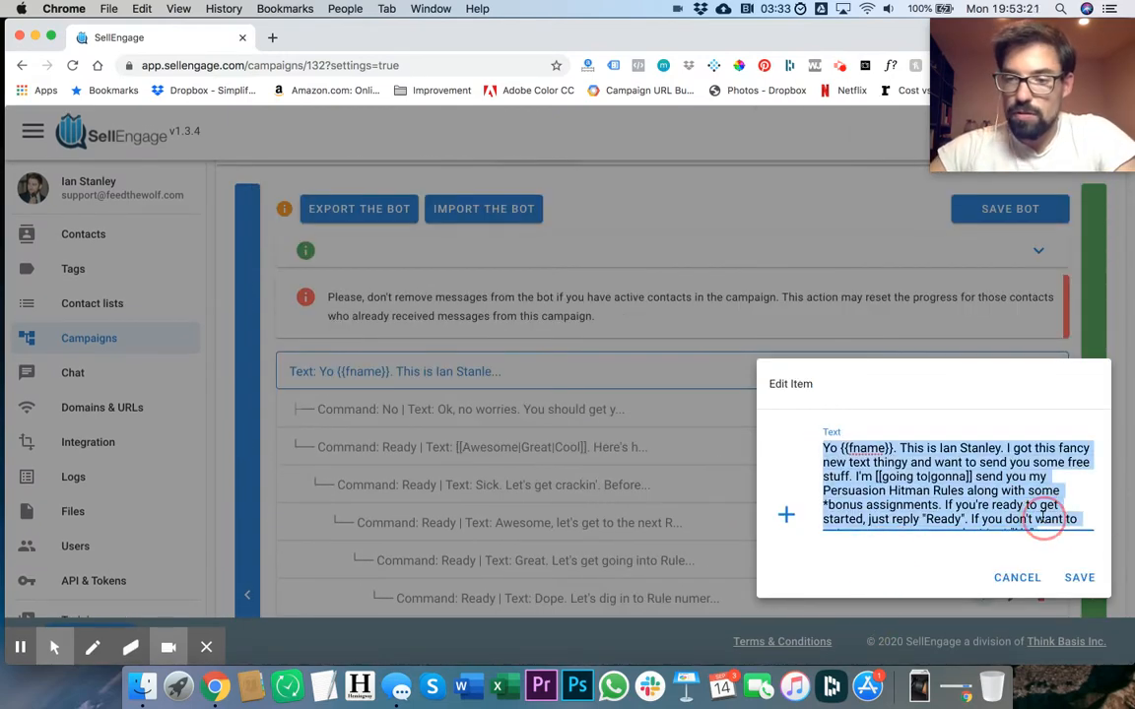
{"action": "left_click", "coordinate": [324, 687]}
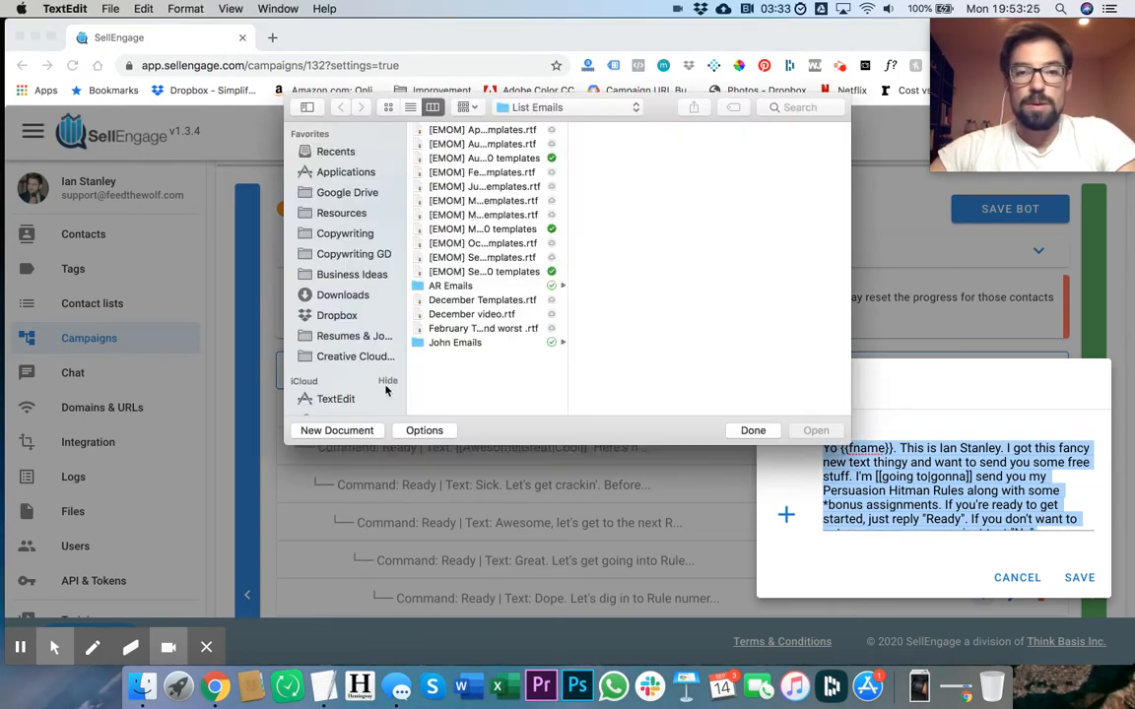
{"action": "left_click", "coordinate": [337, 431]}
{"action": "key", "text": "super+v"}
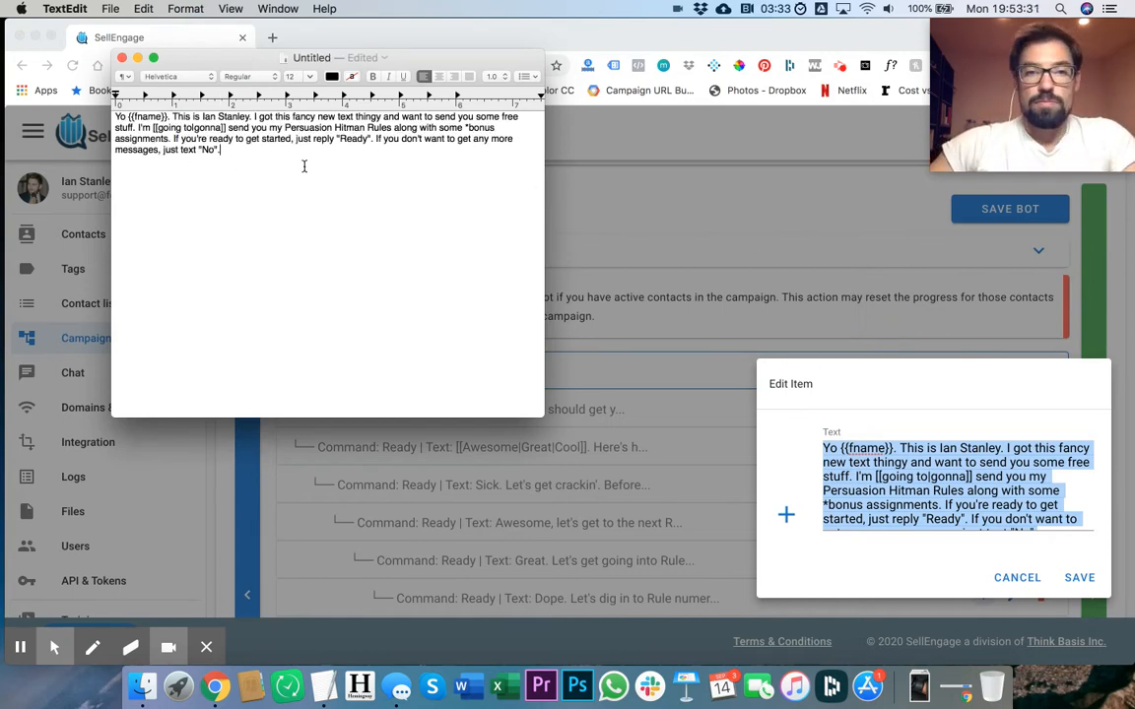
- Minimize the untitled document without saving or deleting it, and close the opening message's editor in SellEngage without saving
{"action": "left_click", "coordinate": [122, 57]}
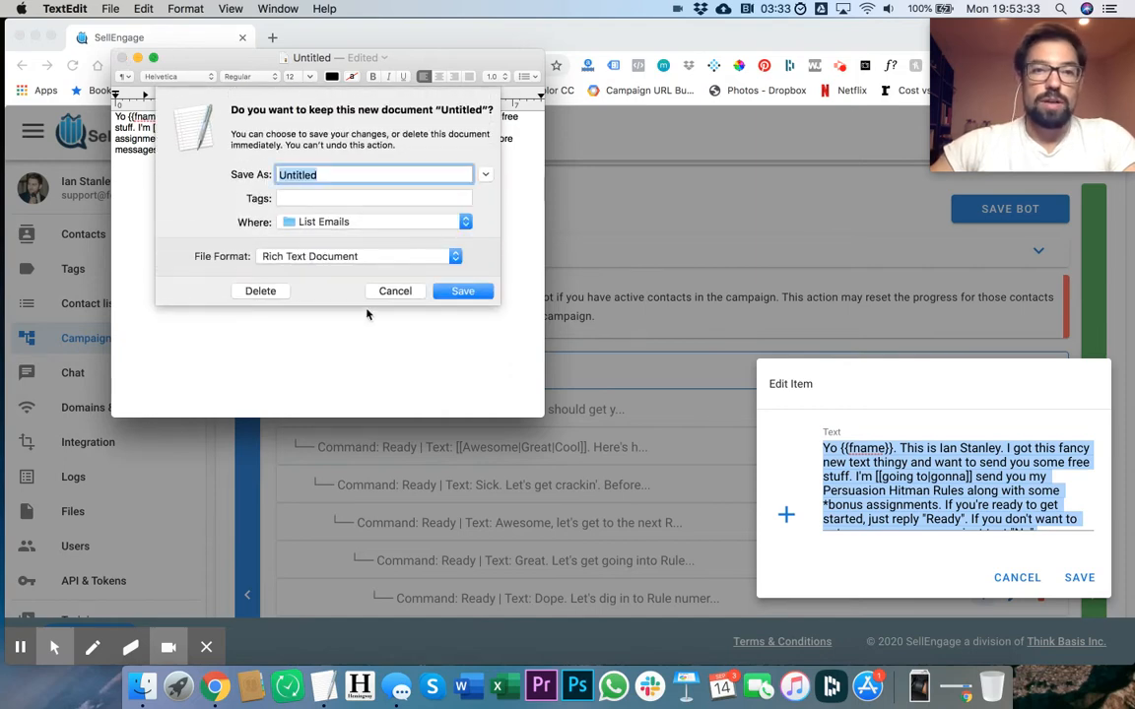
{"action": "left_click", "coordinate": [394, 296]}
{"action": "left_click", "coordinate": [138, 57]}
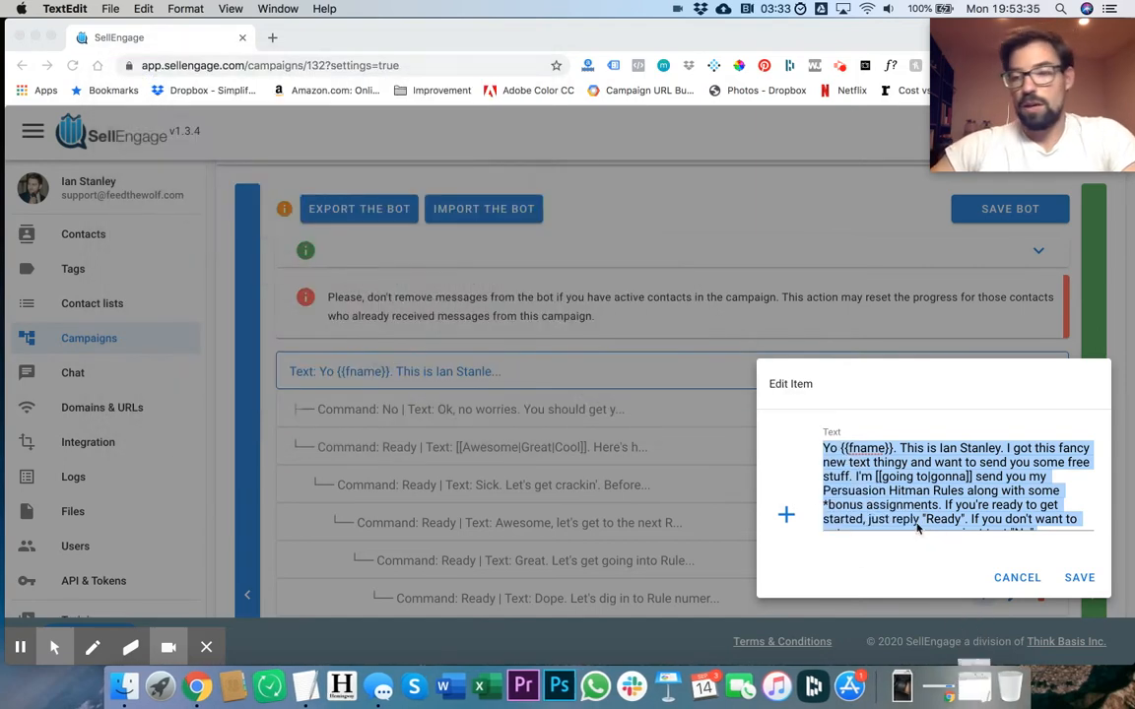
{"action": "left_click", "coordinate": [1014, 578]}
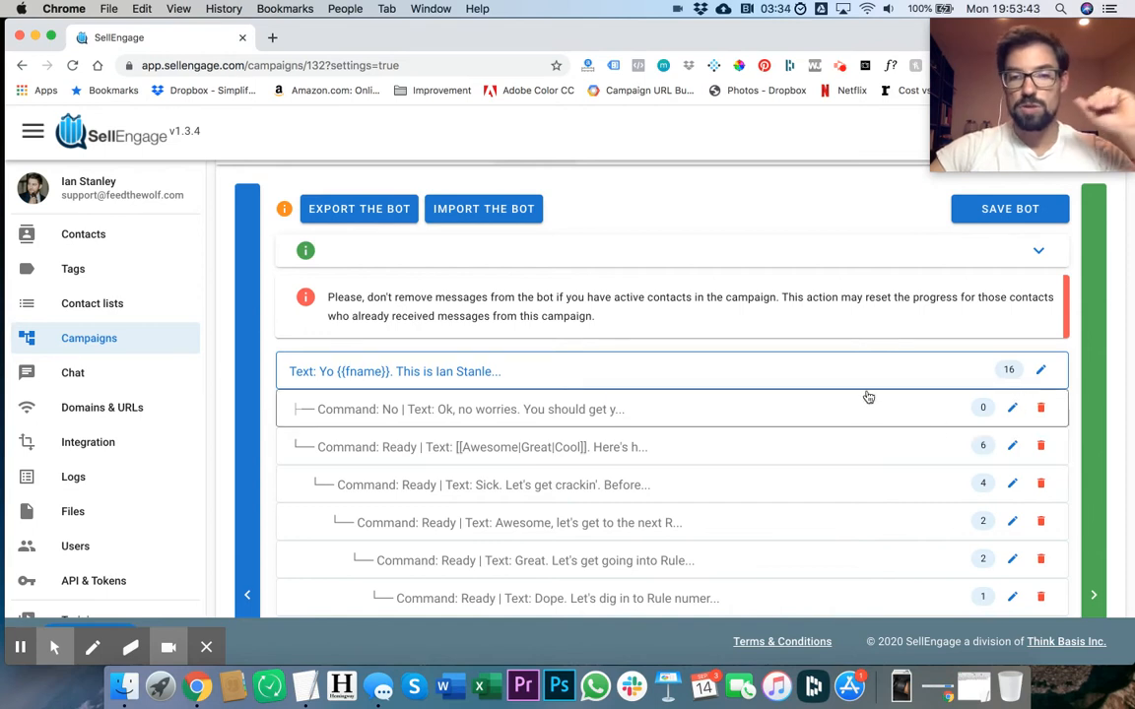
- Reopen the "Ready" reply that starts with [[Awesome|Great|Cool]], highlight its full text to read it, and close without saving
{"action": "left_click", "coordinate": [718, 448]}
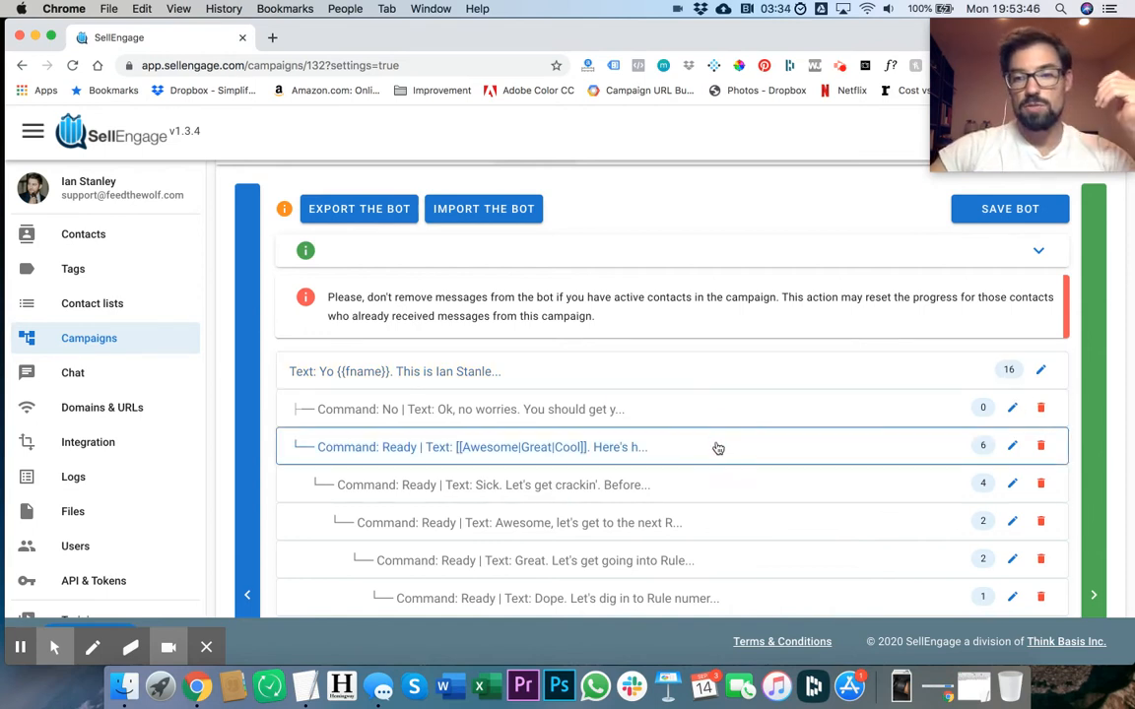
{"action": "left_click", "coordinate": [1011, 445]}
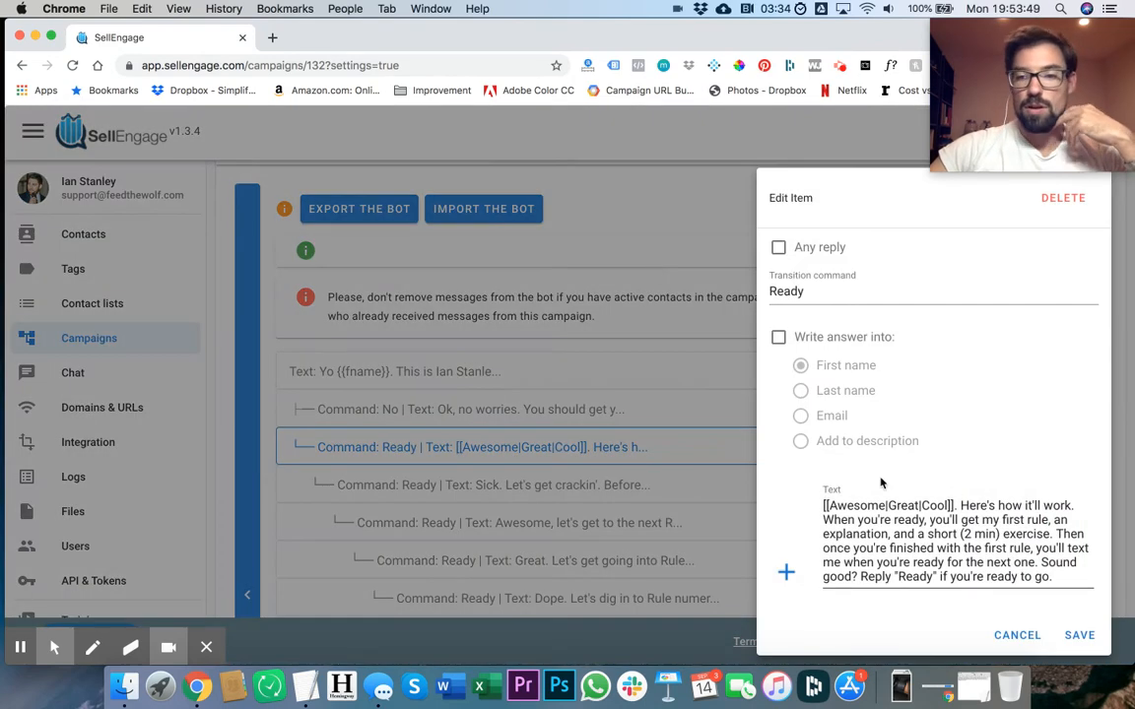
{"action": "scroll", "coordinate": [881, 481], "scroll_direction": "down", "scroll_amount": 1}
{"action": "left_click", "coordinate": [861, 502]}
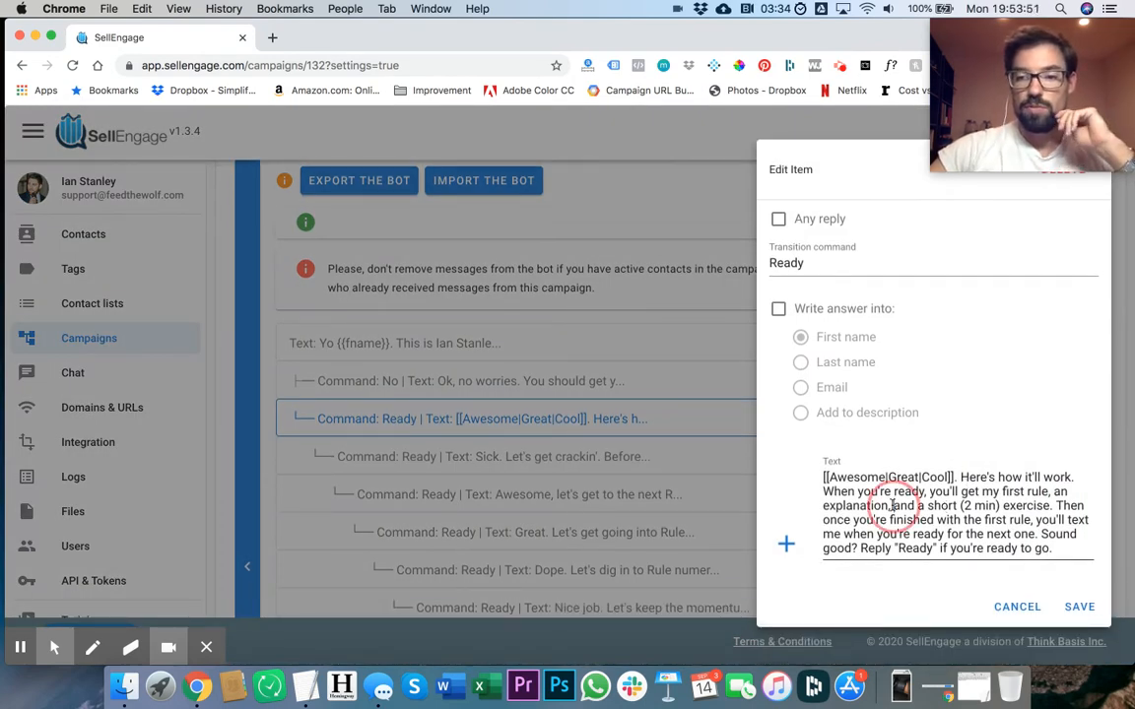
{"action": "left_click", "coordinate": [832, 481]}
{"action": "left_click_drag", "start_coordinate": [832, 481], "coordinate": [896, 580]}
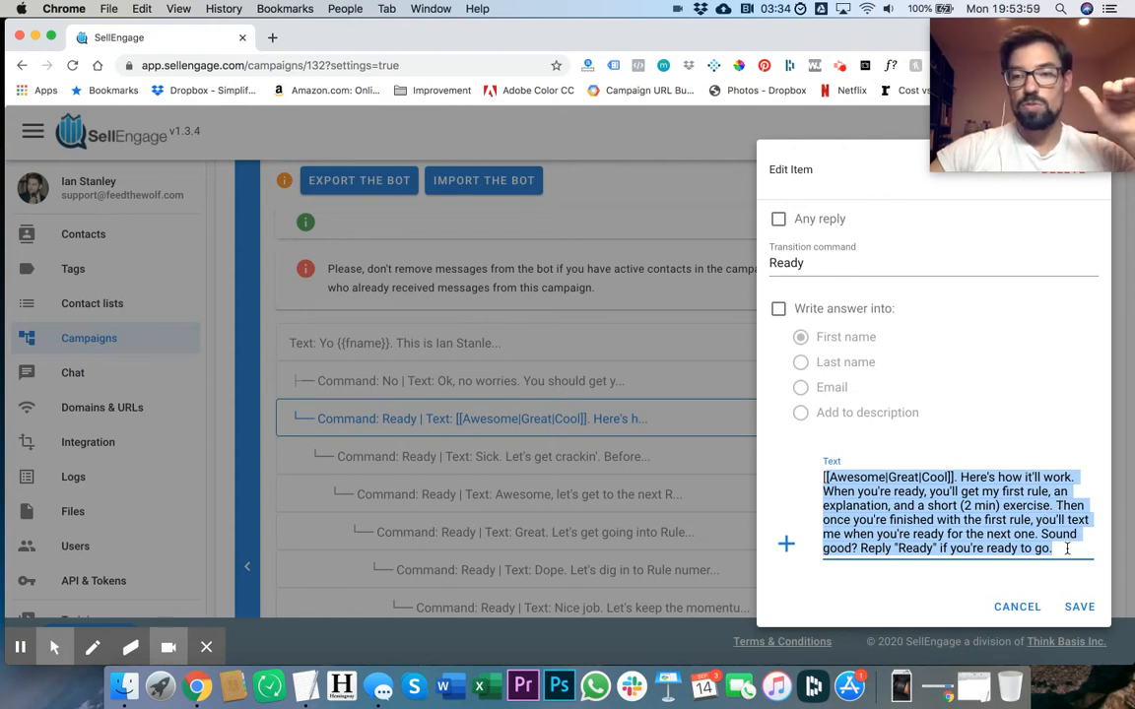
{"action": "left_click", "coordinate": [1017, 608]}
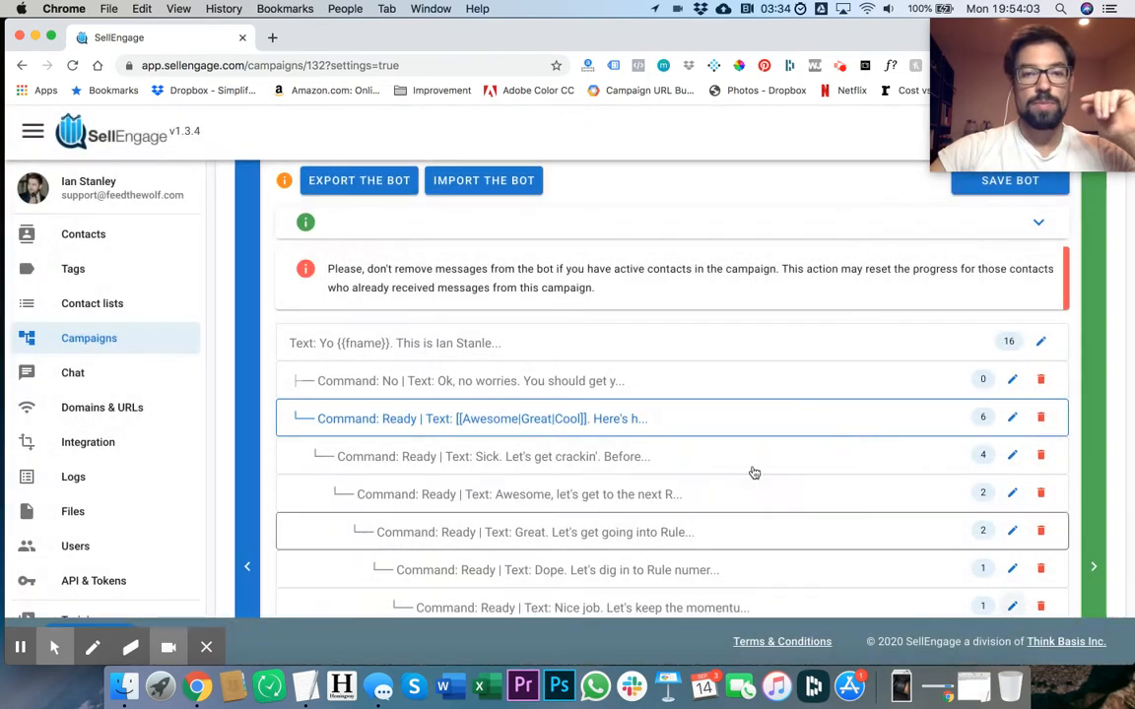
- Look through the chain of "Ready" replies in the bot and read the full text of the "Dope. Let's dig in to Rule numero 4" message
{"action": "scroll", "coordinate": [684, 363], "scroll_direction": "down", "scroll_amount": 3}
{"action": "scroll", "coordinate": [684, 363], "scroll_direction": "down", "scroll_amount": 3}
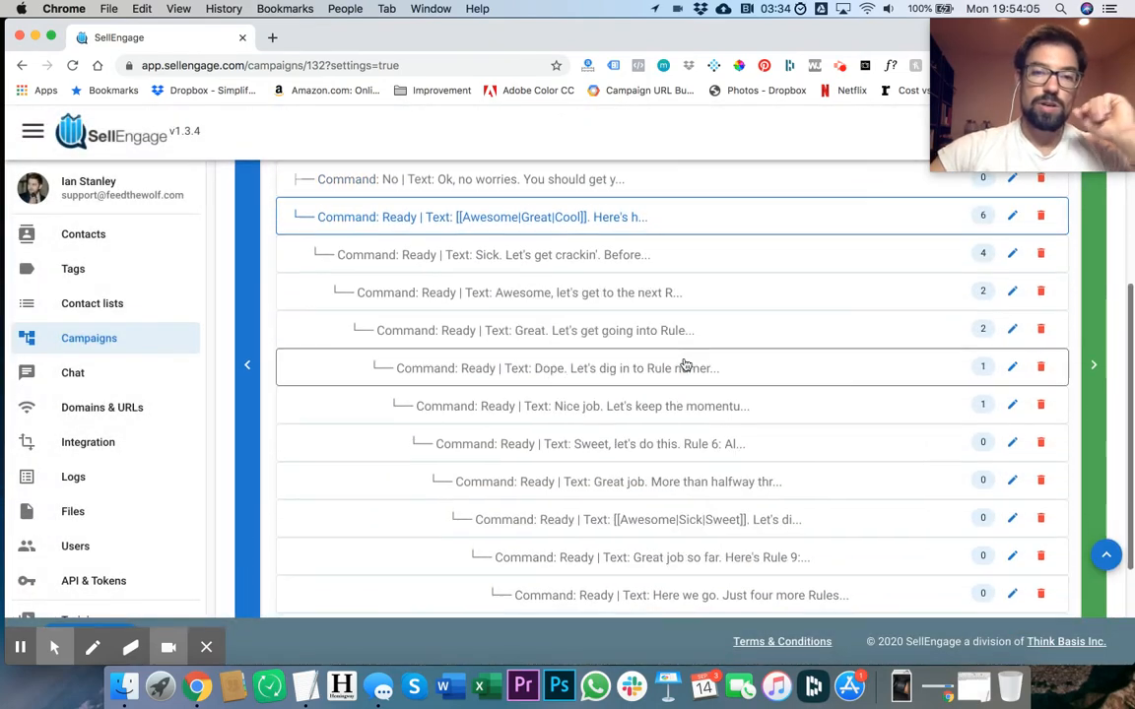
{"action": "scroll", "coordinate": [726, 357], "scroll_direction": "up", "scroll_amount": 3}
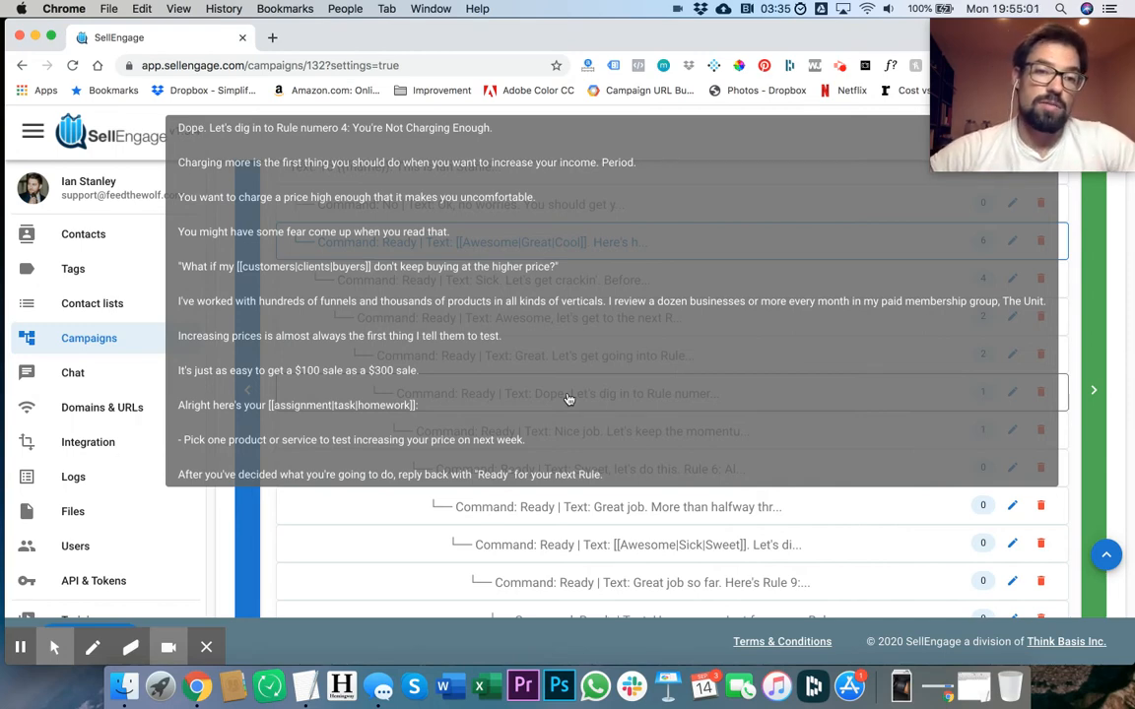
{"action": "scroll", "coordinate": [598, 461], "scroll_direction": "down", "scroll_amount": 5}
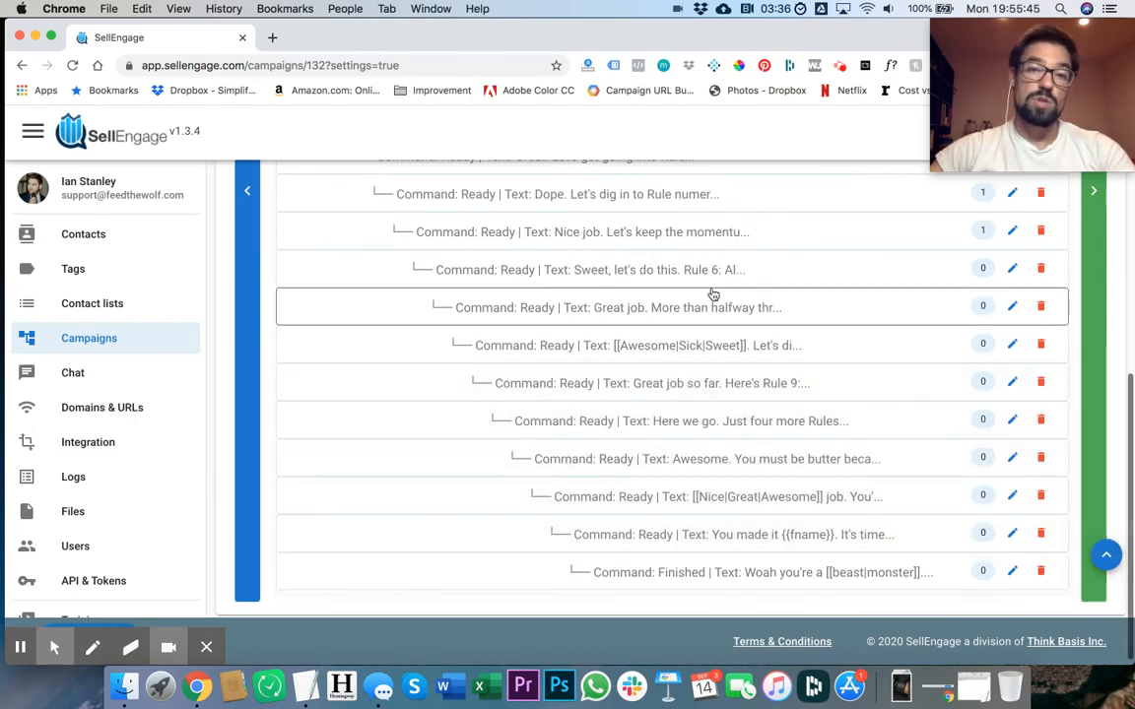
{"action": "scroll", "coordinate": [640, 293], "scroll_direction": "up", "scroll_amount": 3}
{"action": "scroll", "coordinate": [711, 293], "scroll_direction": "down", "scroll_amount": 2}
{"action": "scroll", "coordinate": [591, 281], "scroll_direction": "down", "scroll_amount": 1}
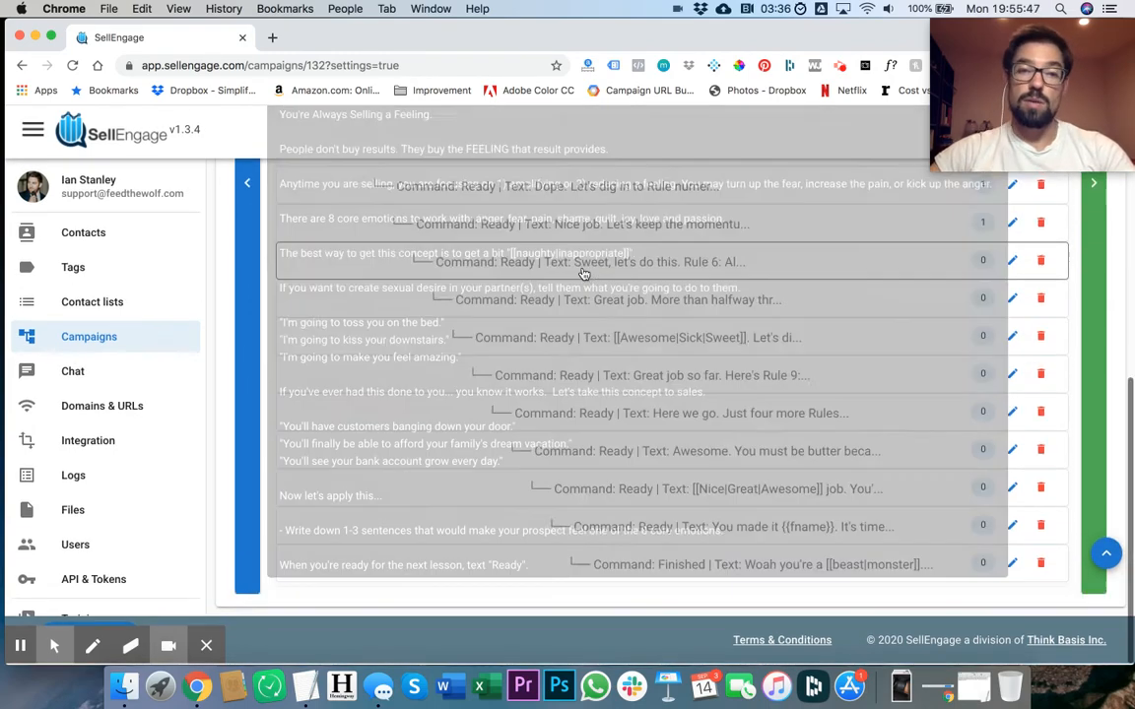
{"action": "scroll", "coordinate": [635, 335], "scroll_direction": "up", "scroll_amount": 2}
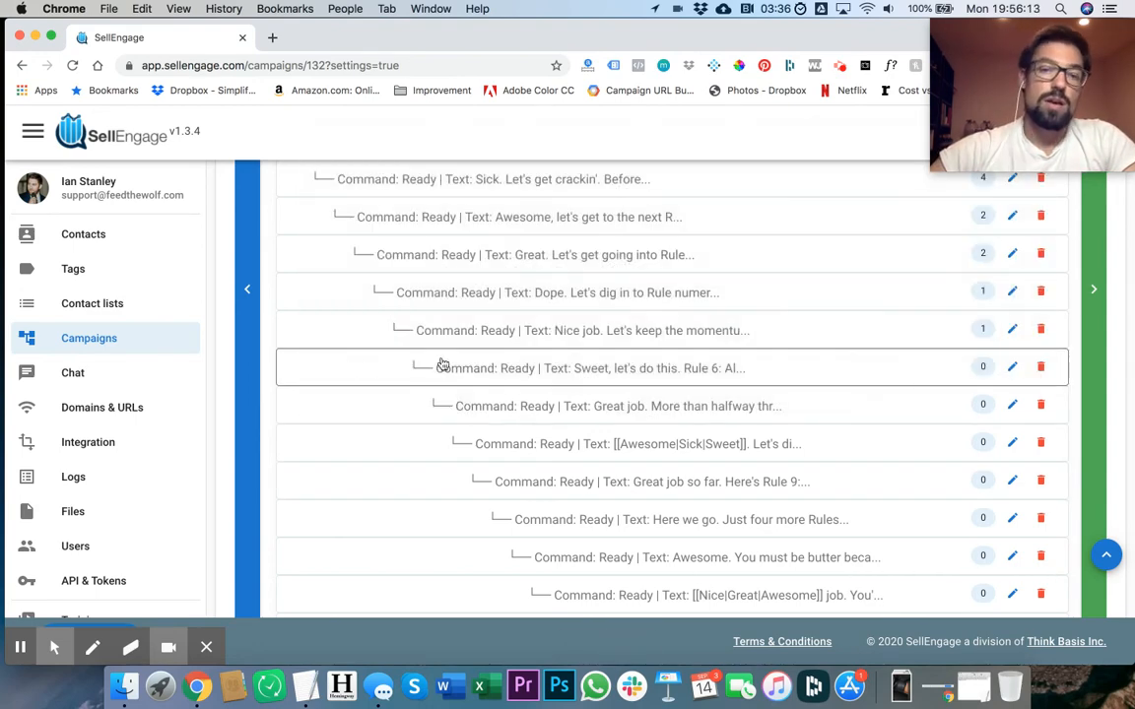
- Review the remaining "Ready" replies, read the full text of the closing "Finished" message, and return to the start of the bot
{"action": "scroll", "coordinate": [633, 398], "scroll_direction": "down", "scroll_amount": 2}
{"action": "scroll", "coordinate": [635, 400], "scroll_direction": "up", "scroll_amount": 2}
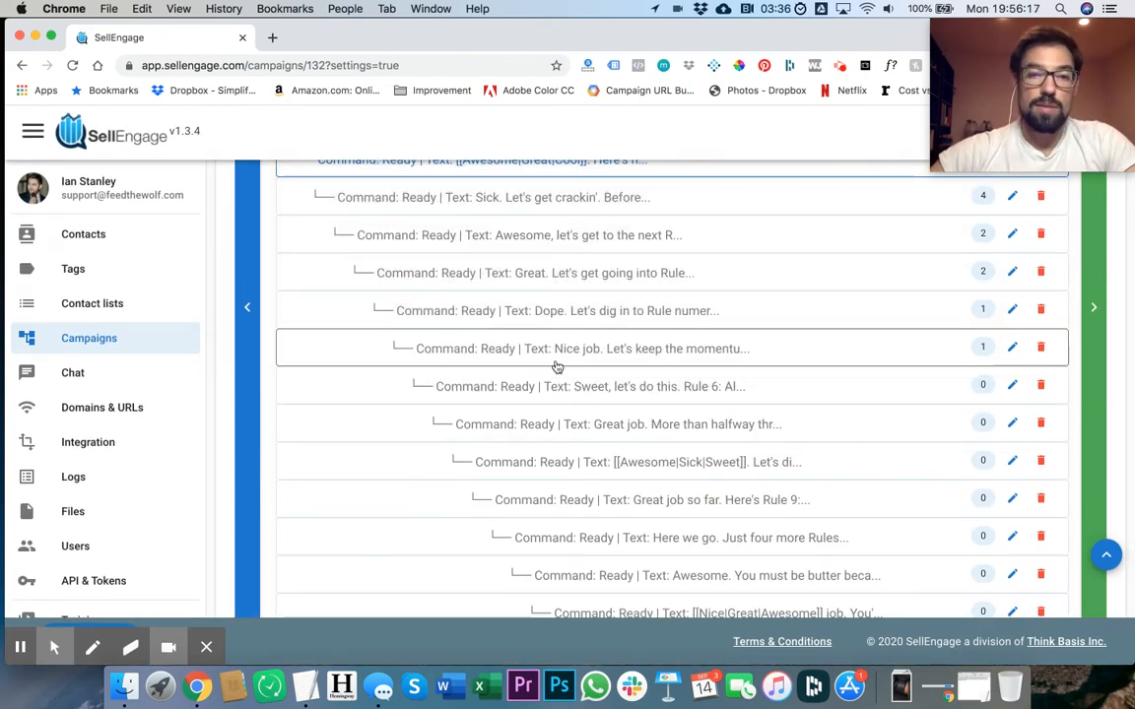
{"action": "mouse_move", "coordinate": [541, 359]}
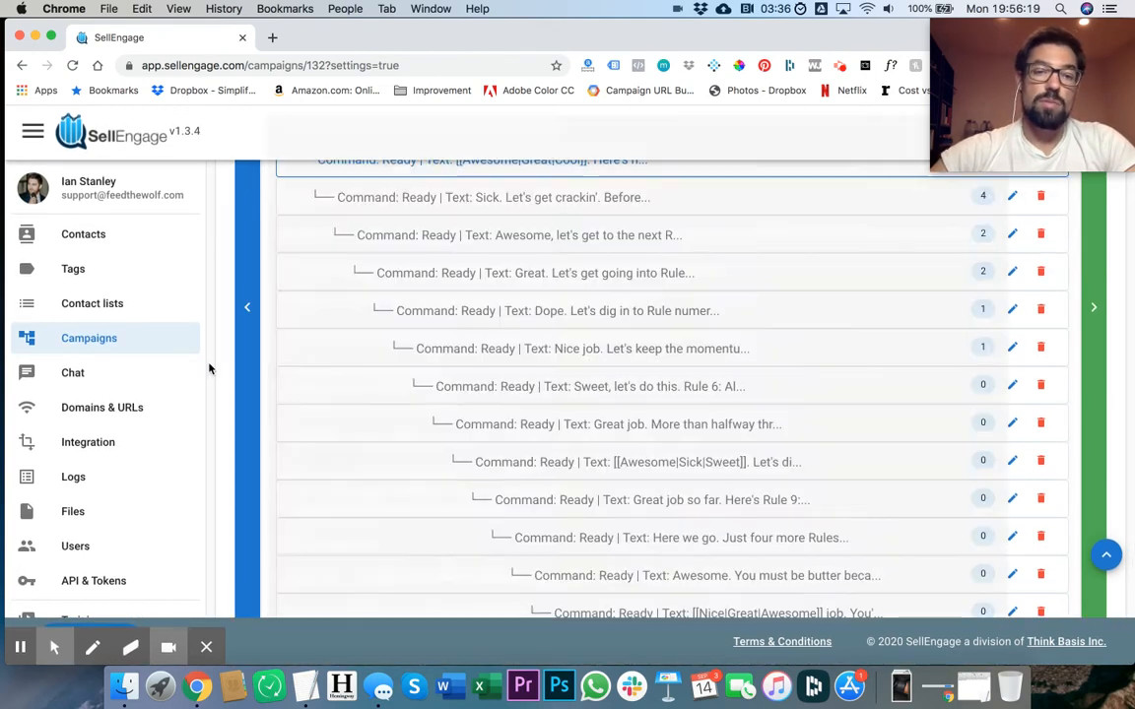
{"action": "scroll", "coordinate": [597, 492], "scroll_direction": "down", "scroll_amount": 2}
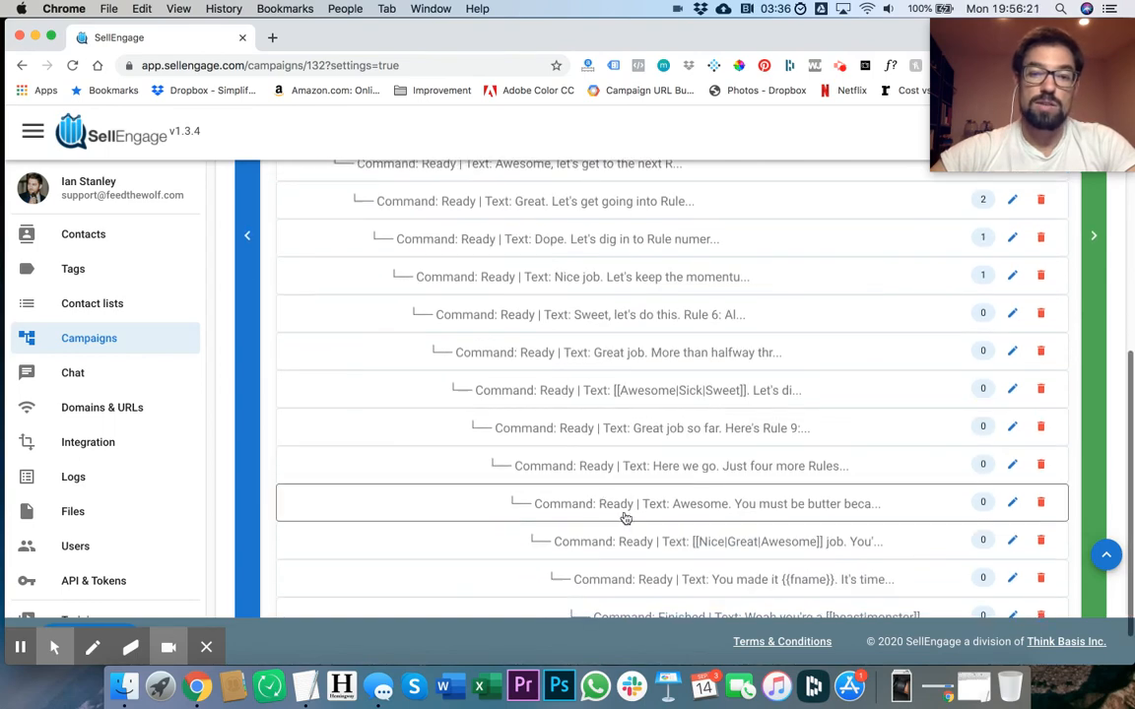
{"action": "scroll", "coordinate": [674, 563], "scroll_direction": "up", "scroll_amount": 3}
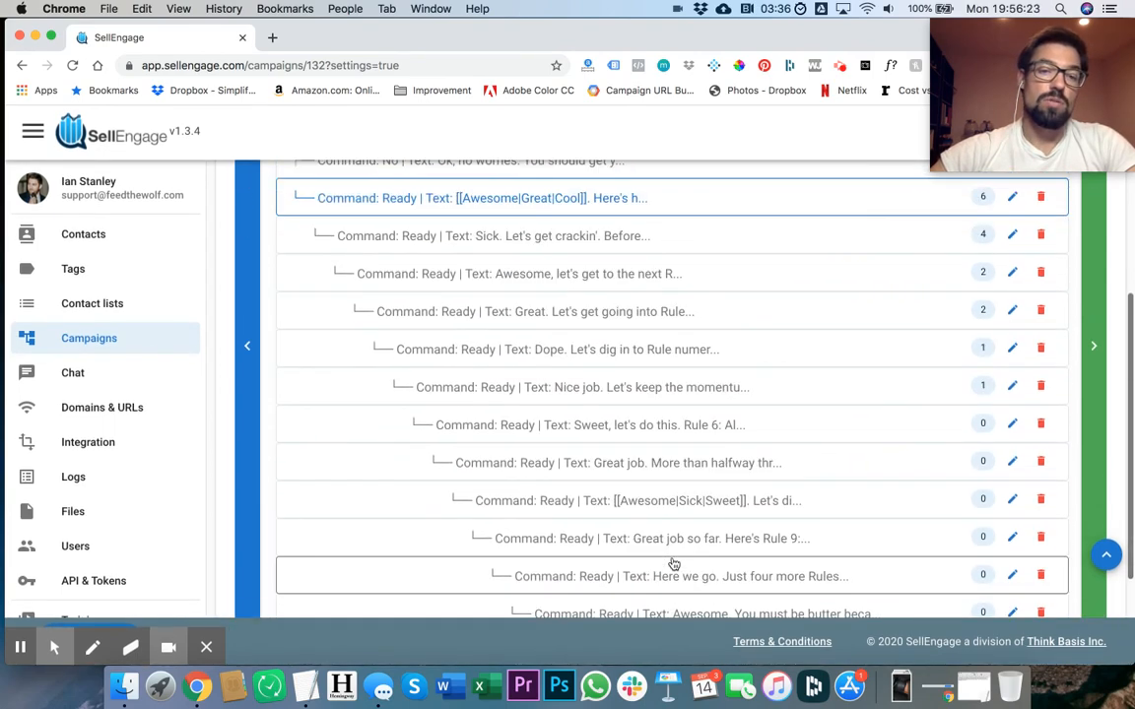
{"action": "scroll", "coordinate": [674, 563], "scroll_direction": "down", "scroll_amount": 4}
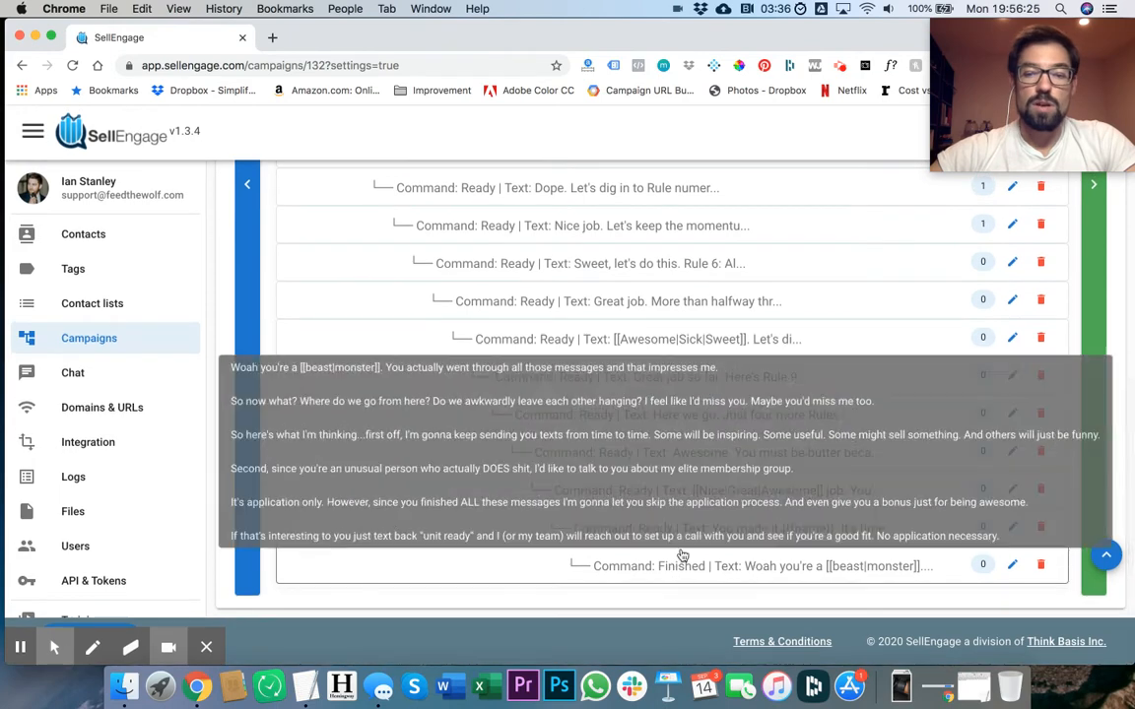
{"action": "scroll", "coordinate": [592, 379], "scroll_direction": "up", "scroll_amount": 8}
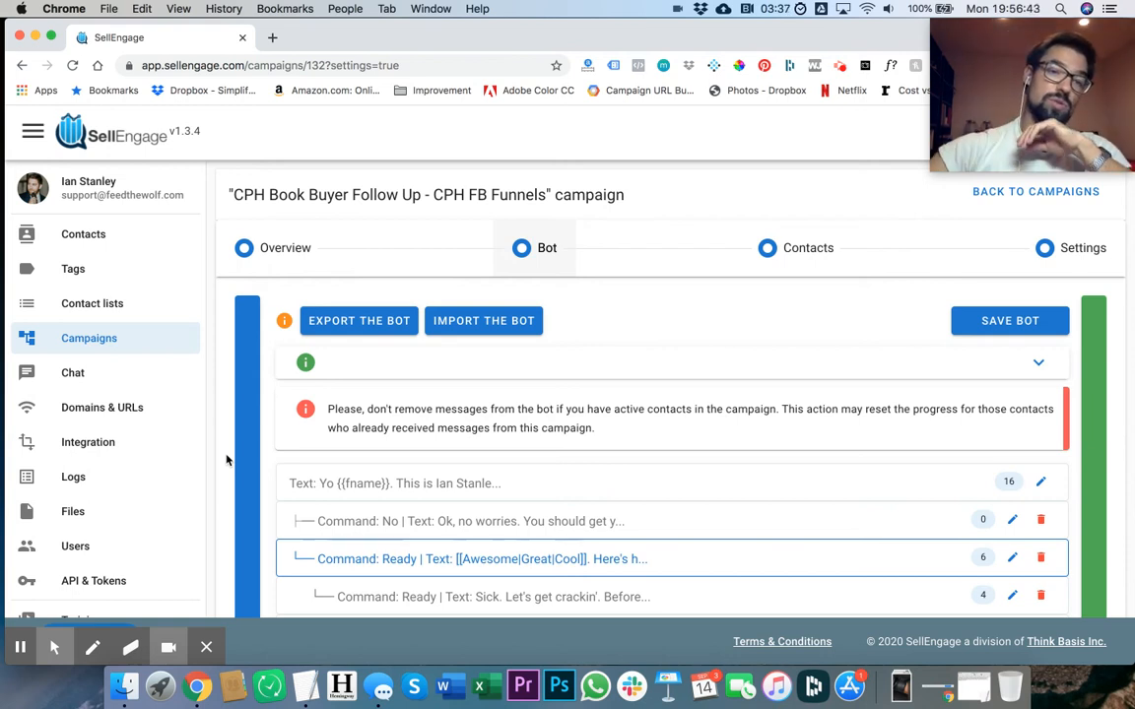
- Check the total number of active contacts and view the contact lists with their contact amounts
{"action": "left_click", "coordinate": [99, 238]}
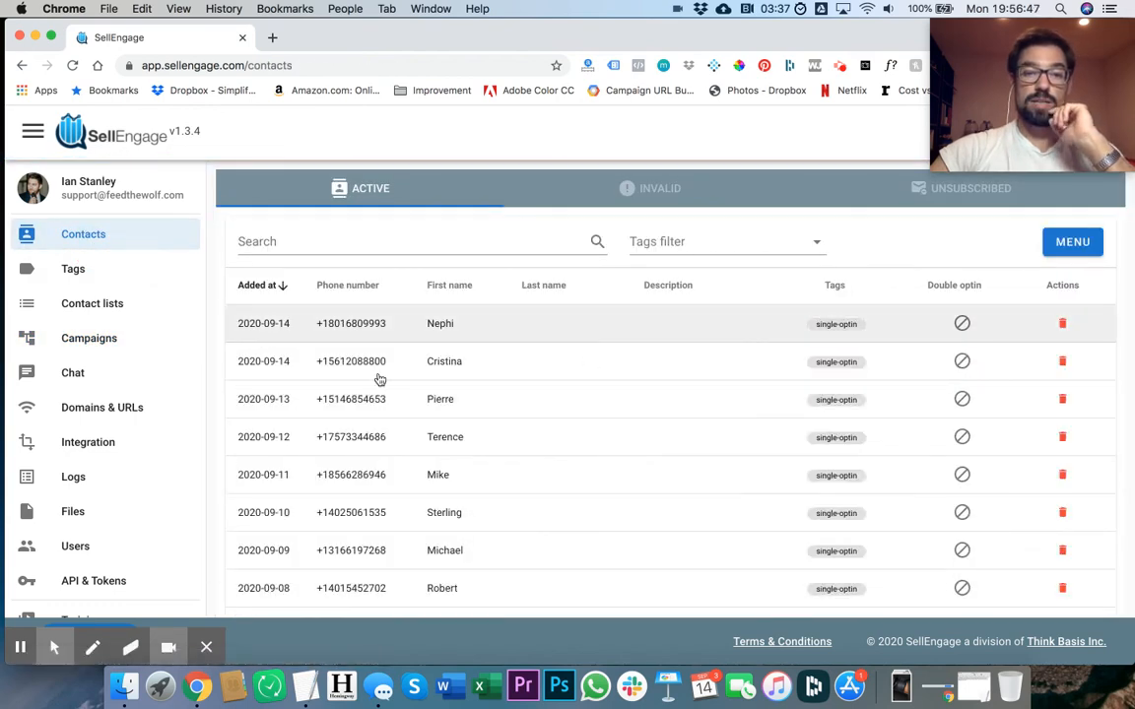
{"action": "scroll", "coordinate": [464, 352], "scroll_direction": "down", "scroll_amount": 3}
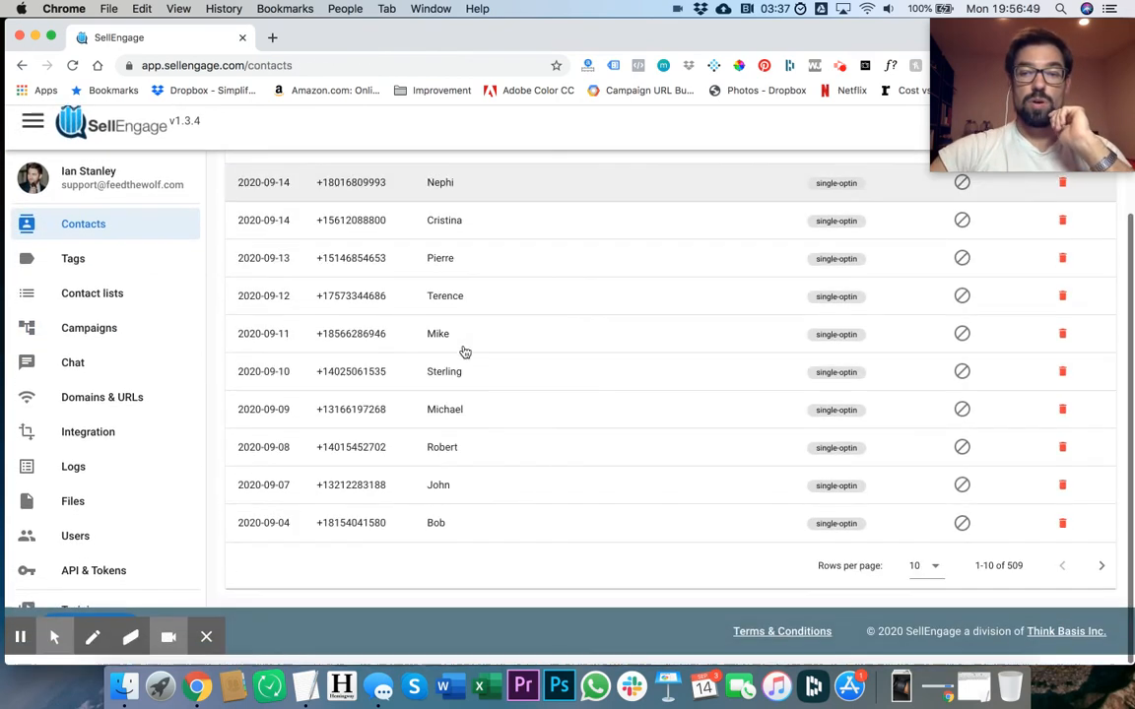
{"action": "left_click_drag", "start_coordinate": [1025, 576], "coordinate": [1009, 576]}
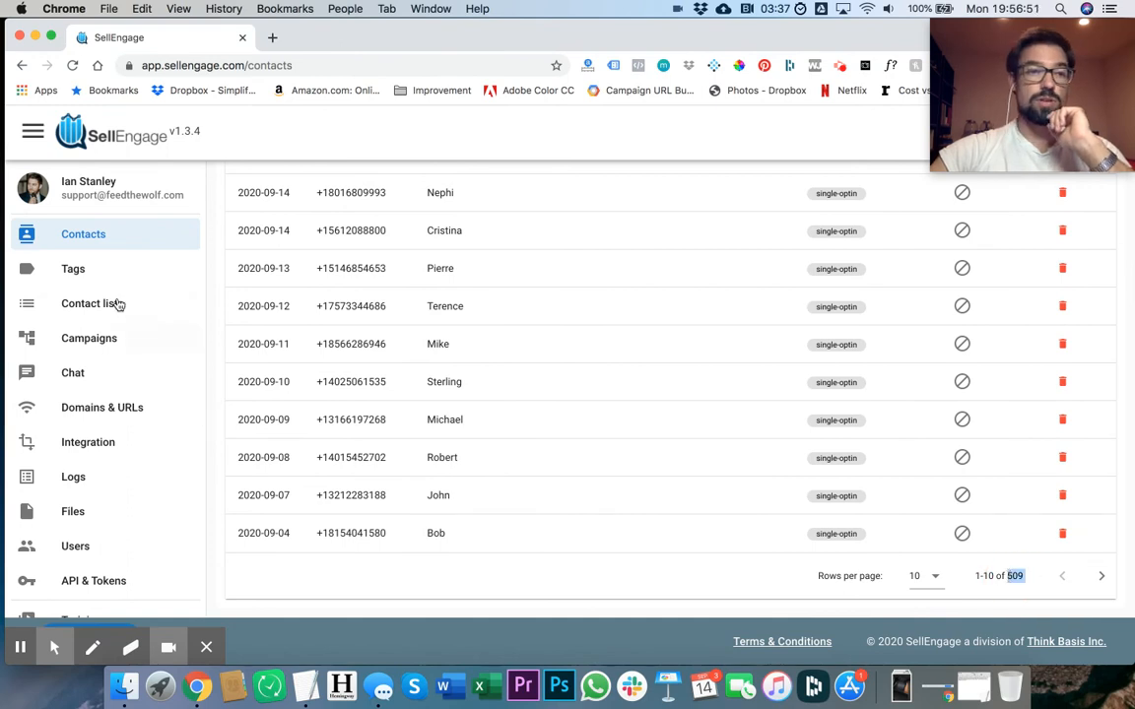
{"action": "left_click", "coordinate": [103, 193]}
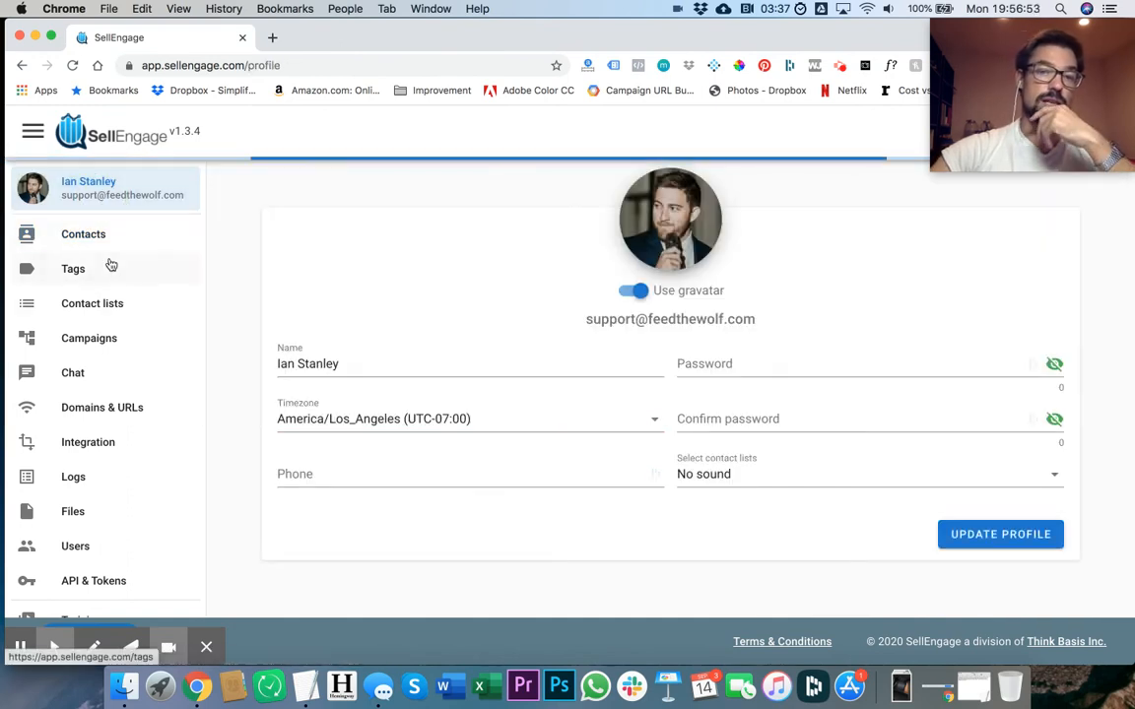
{"action": "left_click", "coordinate": [130, 312]}
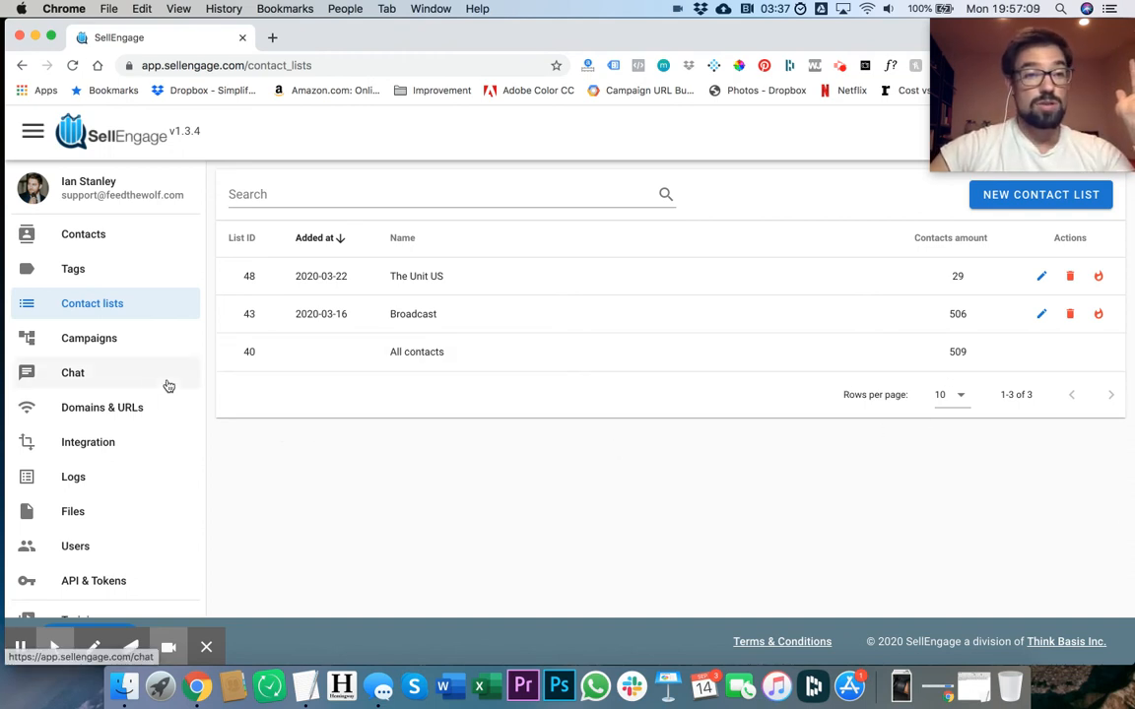
- Open the chat inbox and expand several older active contacts to see which campaign or direct conversations they have
{"action": "left_click", "coordinate": [109, 340]}
{"action": "left_click", "coordinate": [76, 370]}
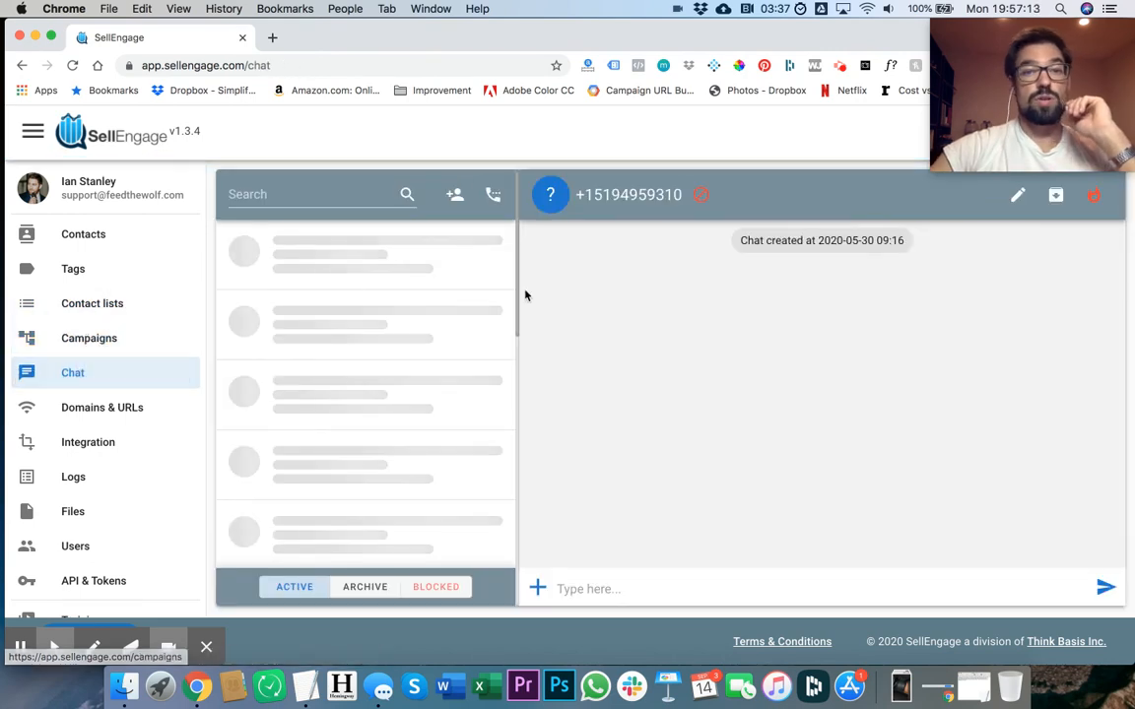
{"action": "scroll", "coordinate": [417, 374], "scroll_direction": "down", "scroll_amount": 10}
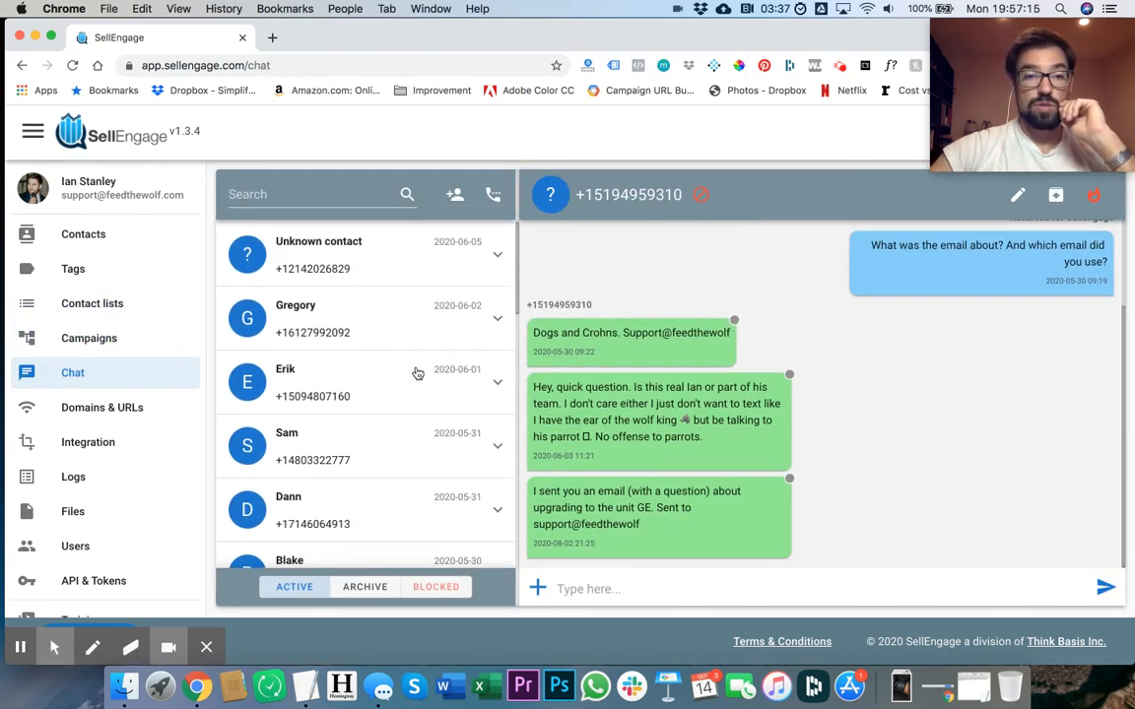
{"action": "scroll", "coordinate": [418, 397], "scroll_direction": "down", "scroll_amount": 5}
{"action": "left_click", "coordinate": [417, 397]}
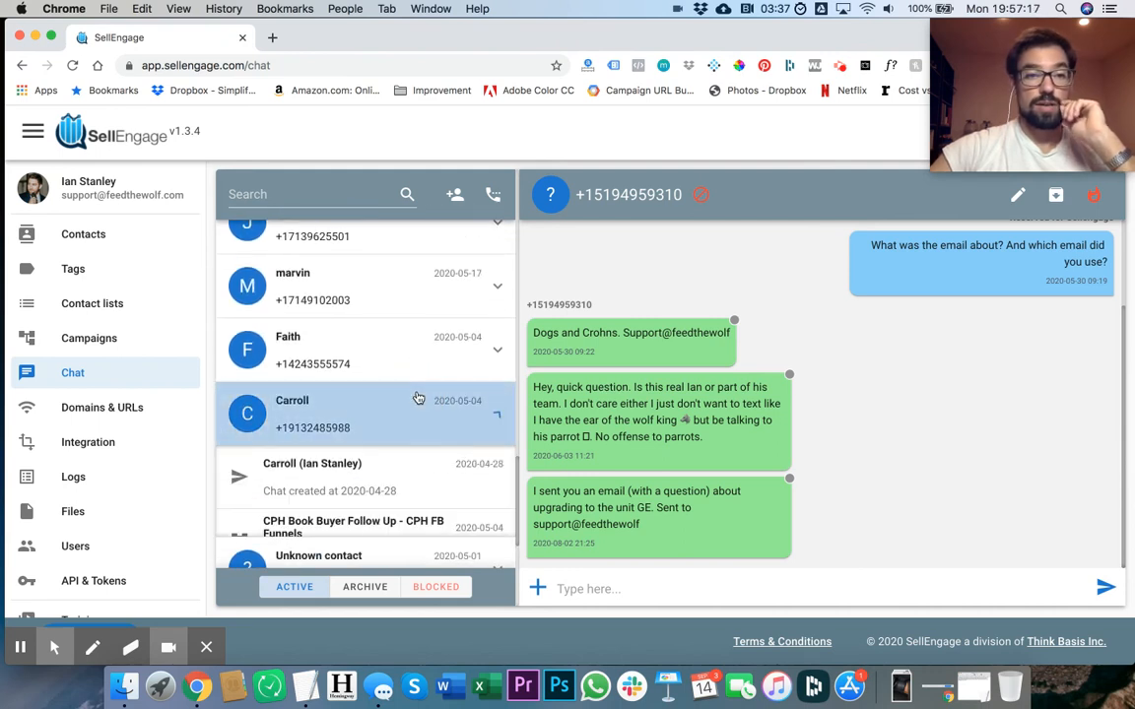
{"action": "scroll", "coordinate": [435, 466], "scroll_direction": "down", "scroll_amount": 2}
{"action": "left_click", "coordinate": [405, 458]}
{"action": "left_click", "coordinate": [394, 459]}
{"action": "scroll", "coordinate": [370, 453], "scroll_direction": "down", "scroll_amount": 3}
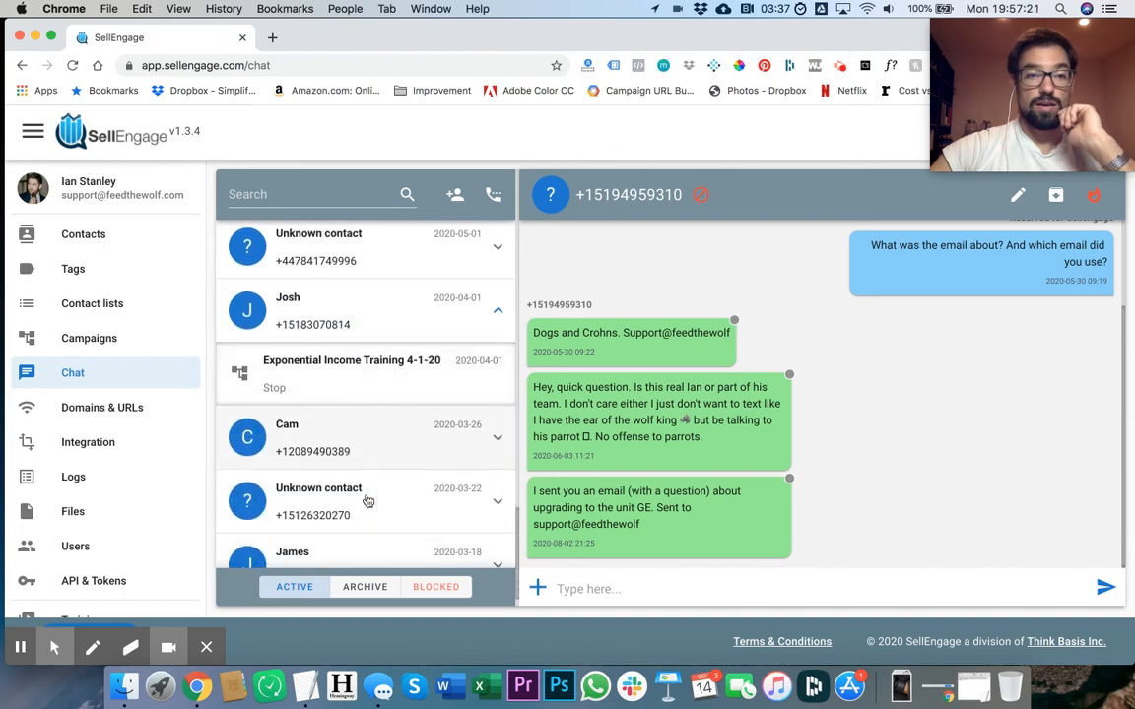
{"action": "left_click", "coordinate": [362, 407]}
{"action": "scroll", "coordinate": [363, 405], "scroll_direction": "up", "scroll_amount": 1}
{"action": "scroll", "coordinate": [363, 405], "scroll_direction": "down", "scroll_amount": 1}
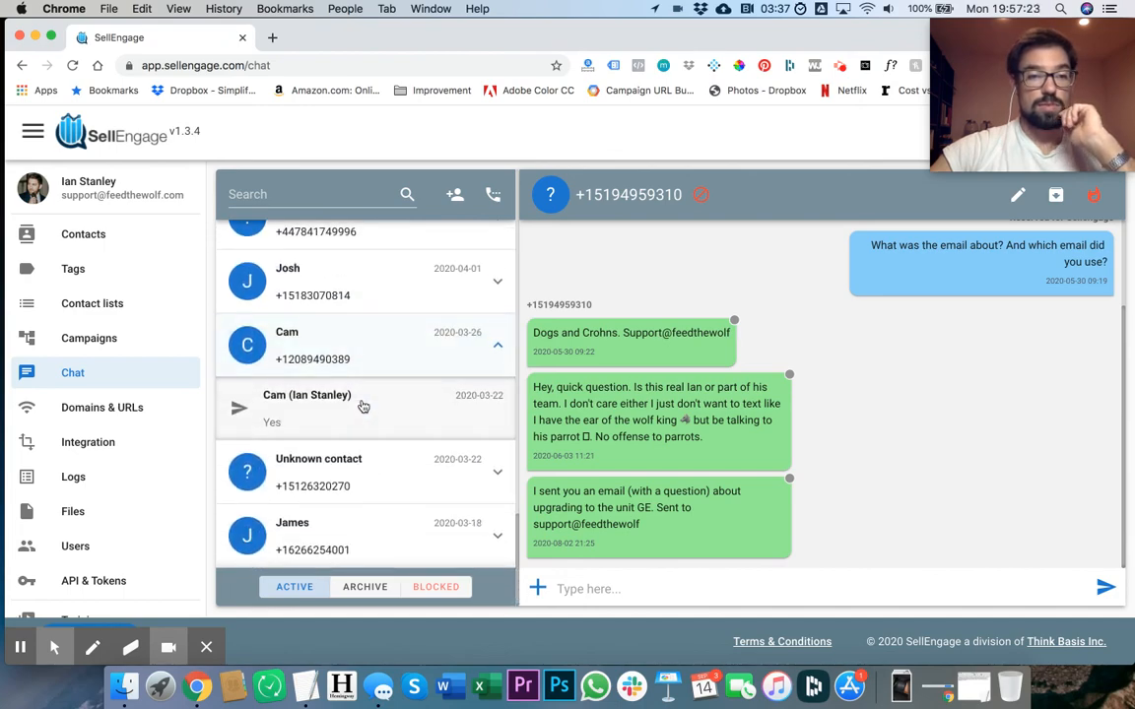
- Read the "Persuasion Hitlist" conversation of the unknown contact dated 2020-05-01, and collapse that contact
{"action": "key", "text": "ctrl+Up"}
{"action": "key", "text": "ctrl+Up"}
{"action": "left_click", "coordinate": [317, 333]}
{"action": "left_click", "coordinate": [296, 342]}
{"action": "scroll", "coordinate": [353, 383], "scroll_direction": "up", "scroll_amount": 1}
{"action": "left_click", "coordinate": [355, 334]}
{"action": "scroll", "coordinate": [345, 384], "scroll_direction": "up", "scroll_amount": 1}
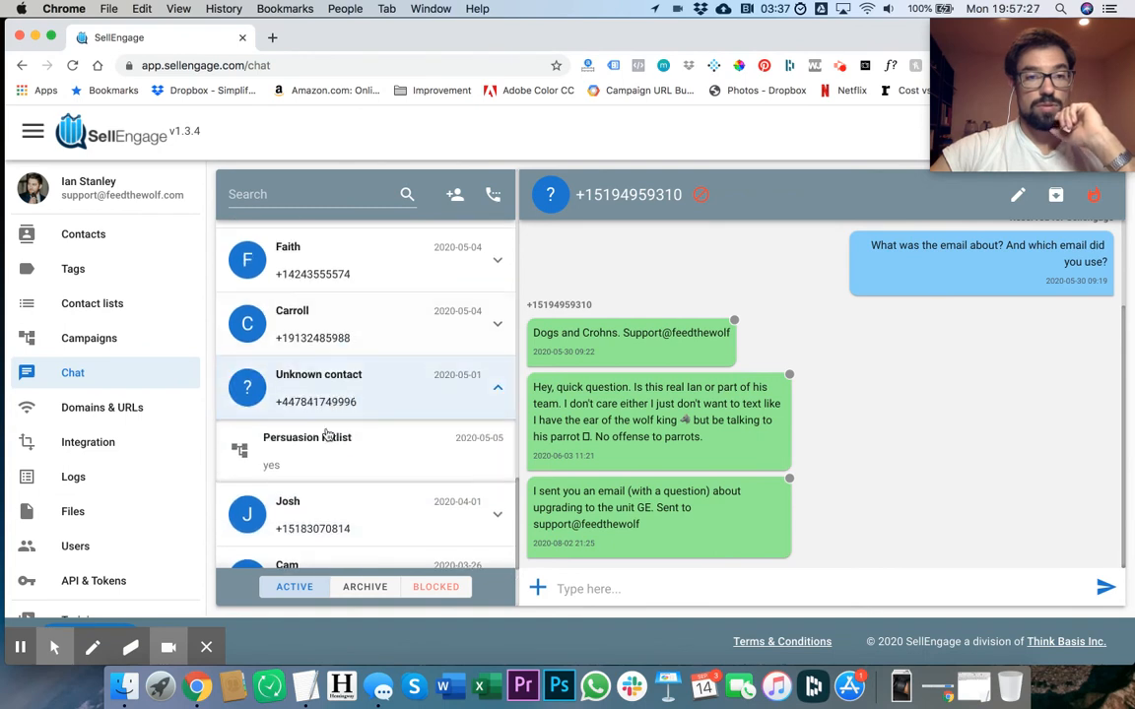
{"action": "left_click", "coordinate": [401, 425]}
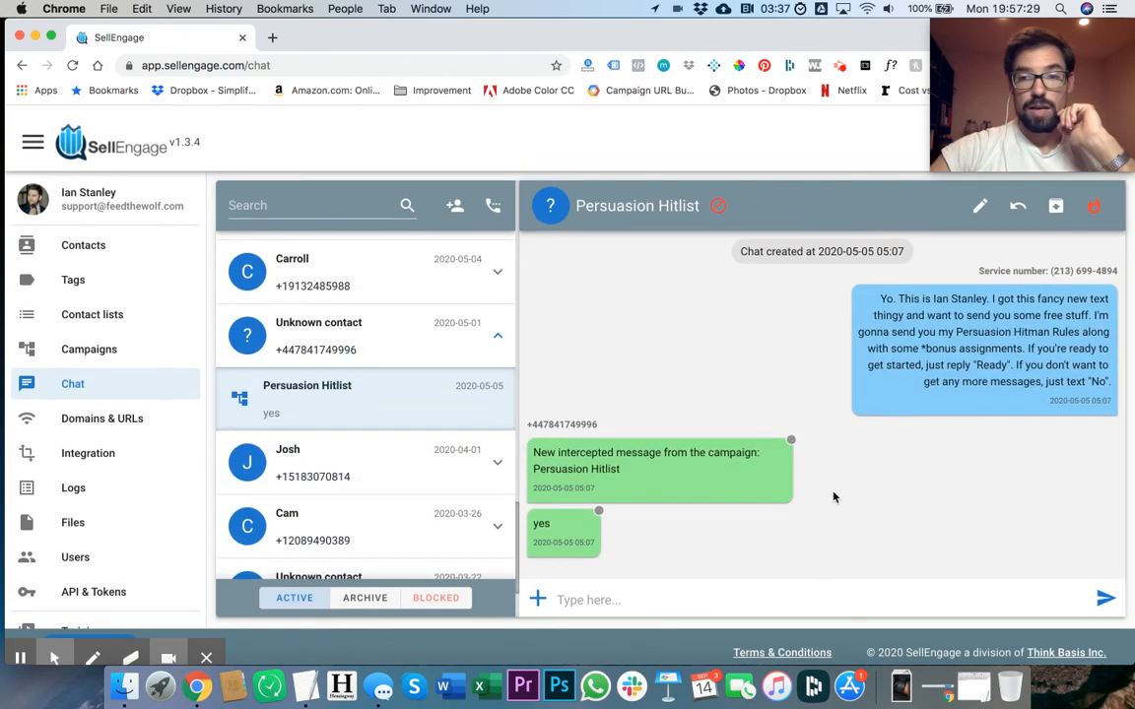
{"action": "left_click", "coordinate": [342, 324]}
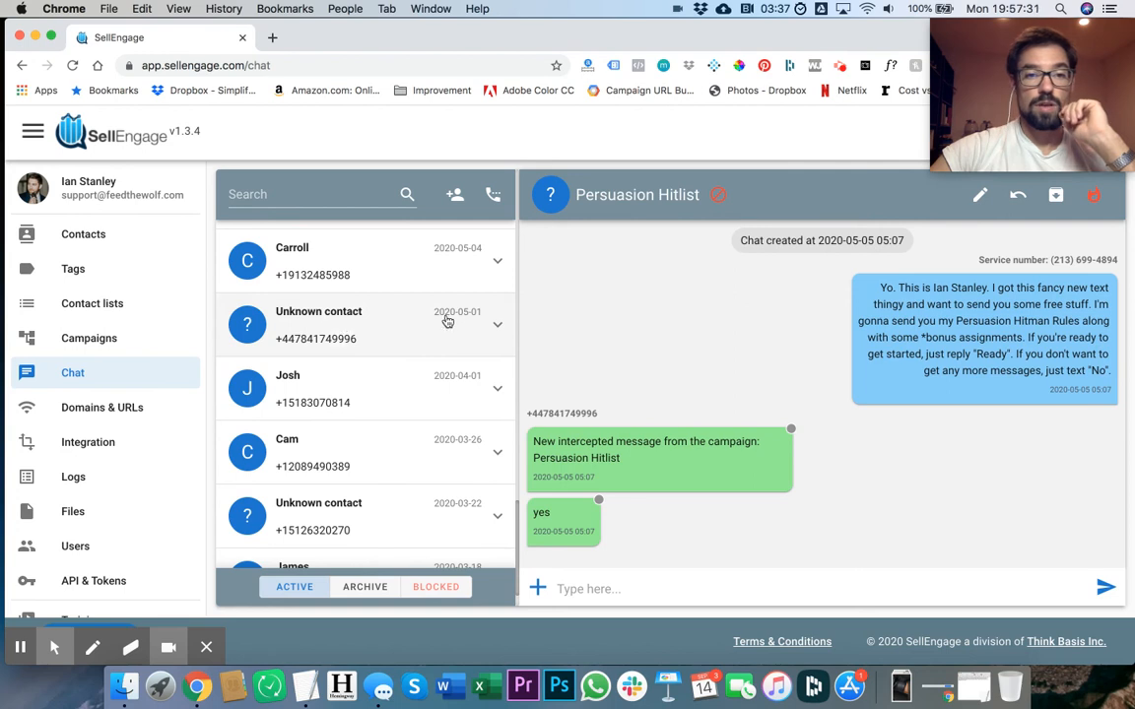
- Expand the contact dated 2020-05-18 and read its "CPH Book Buyer Follow Up - CPH FB Funnels" conversation
{"action": "scroll", "coordinate": [463, 393], "scroll_direction": "up", "scroll_amount": 5}
{"action": "scroll", "coordinate": [462, 395], "scroll_direction": "down", "scroll_amount": 2}
{"action": "scroll", "coordinate": [404, 398], "scroll_direction": "up", "scroll_amount": 1}
{"action": "left_click", "coordinate": [394, 392]}
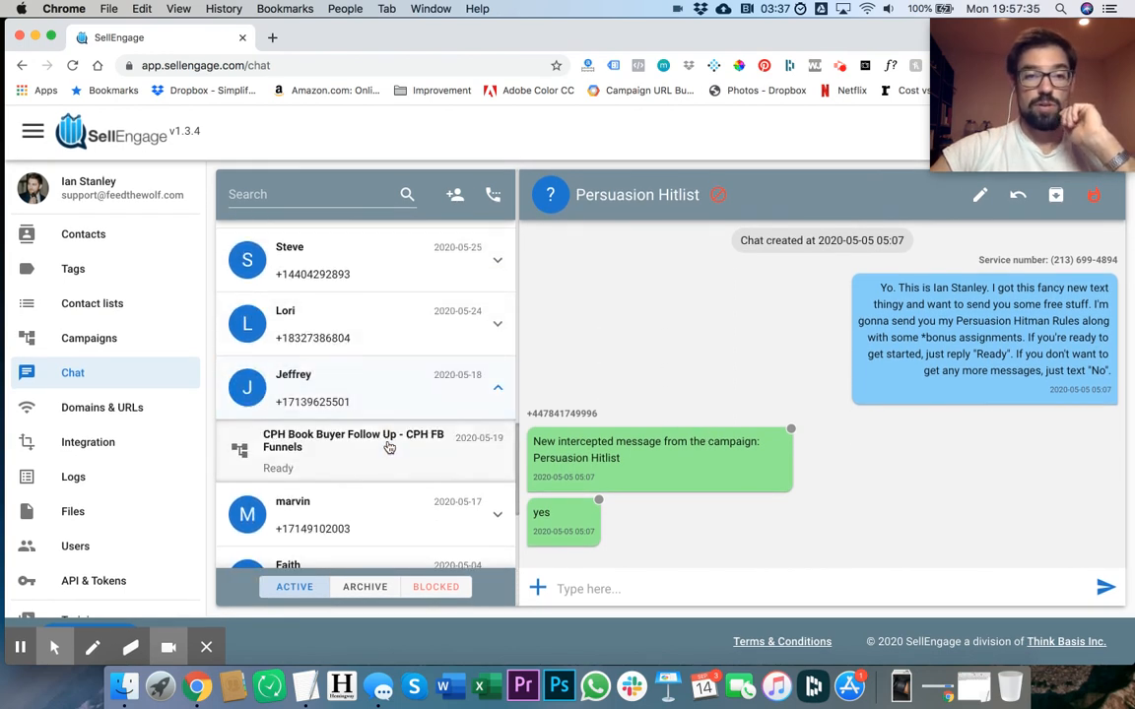
{"action": "left_click", "coordinate": [387, 444]}
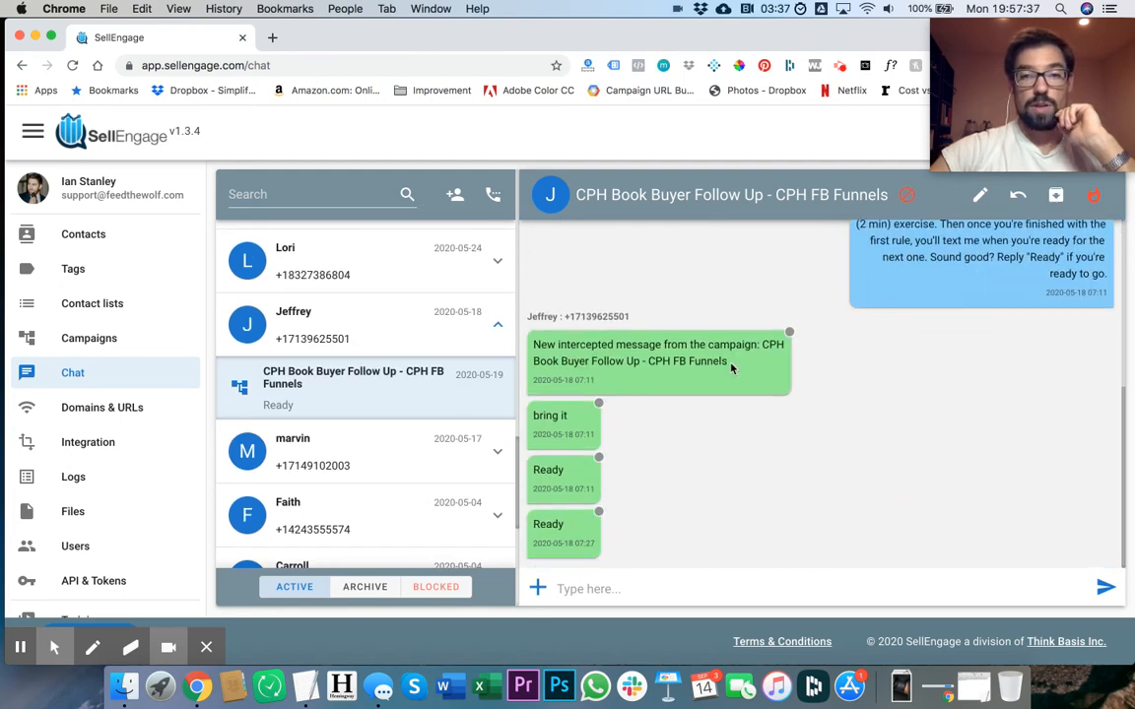
- View the direct chat created on 2020-04-28 under a contact dated 2020-05-04, collapse that contact, and go back to the newest chats
{"action": "scroll", "coordinate": [360, 451], "scroll_direction": "down", "scroll_amount": 2}
{"action": "left_click", "coordinate": [356, 455]}
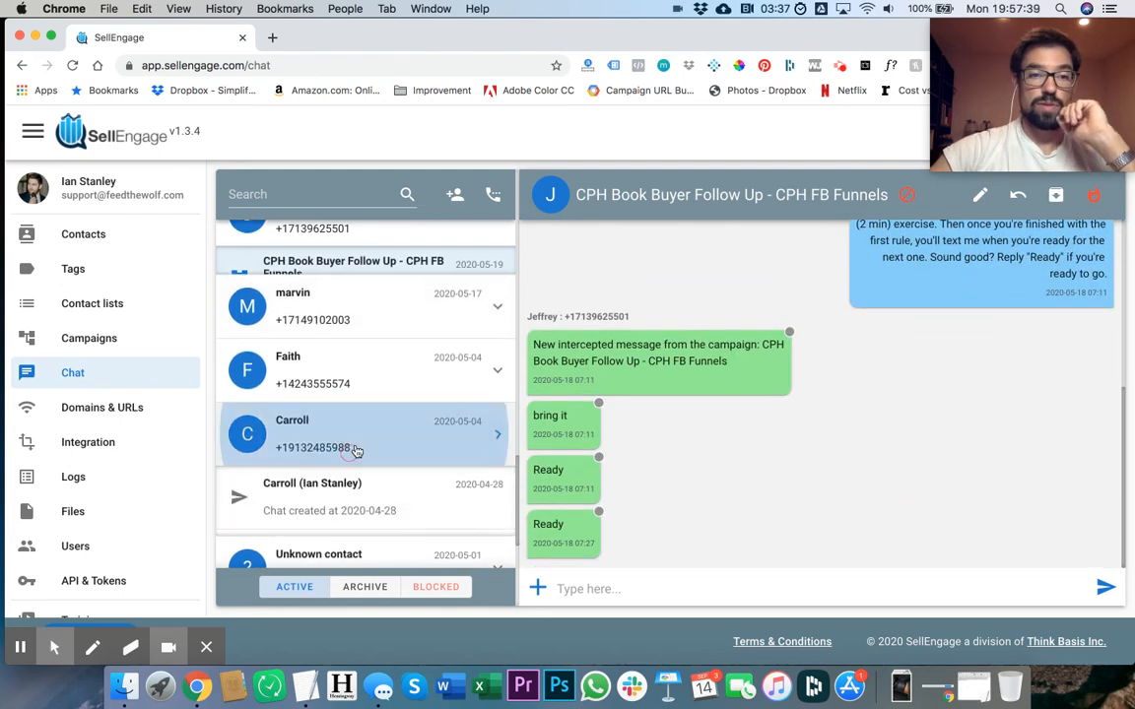
{"action": "left_click", "coordinate": [395, 430]}
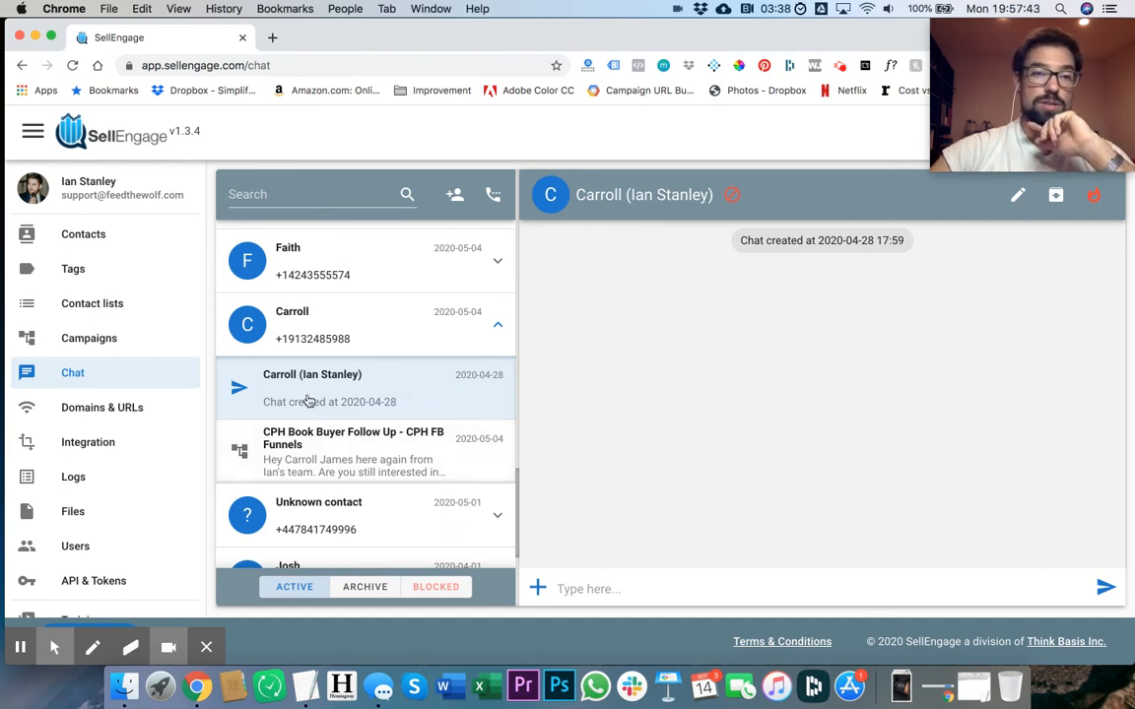
{"action": "left_click", "coordinate": [381, 338]}
{"action": "scroll", "coordinate": [381, 338], "scroll_direction": "down", "scroll_amount": 5}
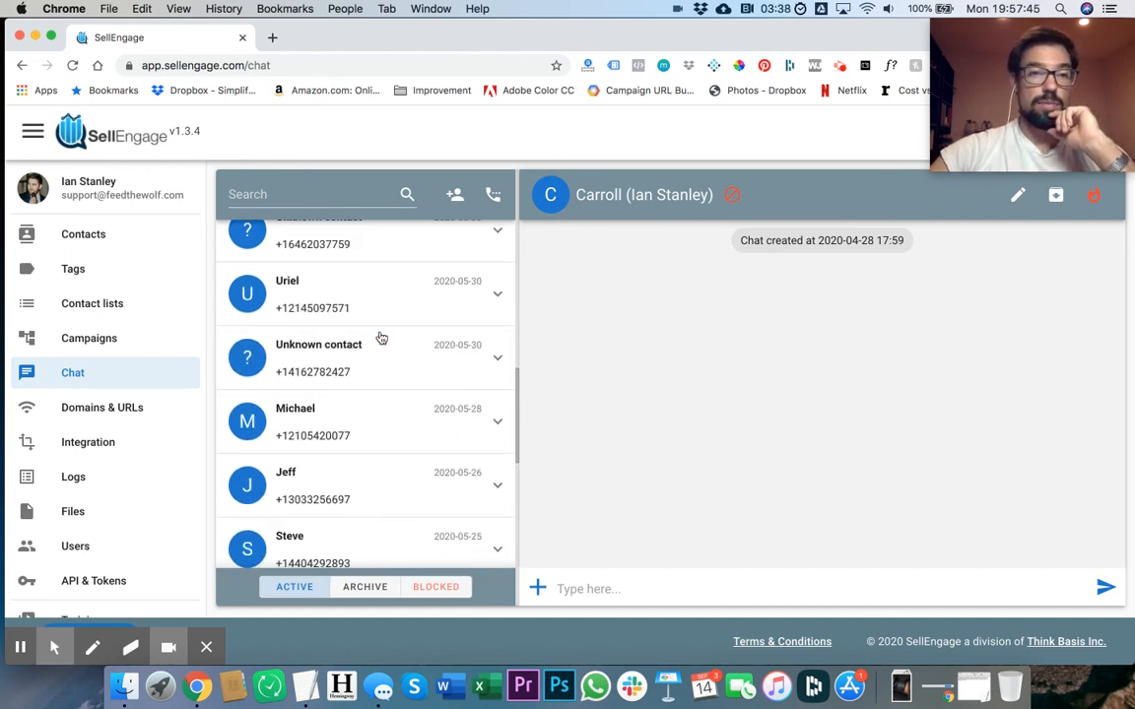
{"action": "scroll", "coordinate": [381, 337], "scroll_direction": "up", "scroll_amount": 3}
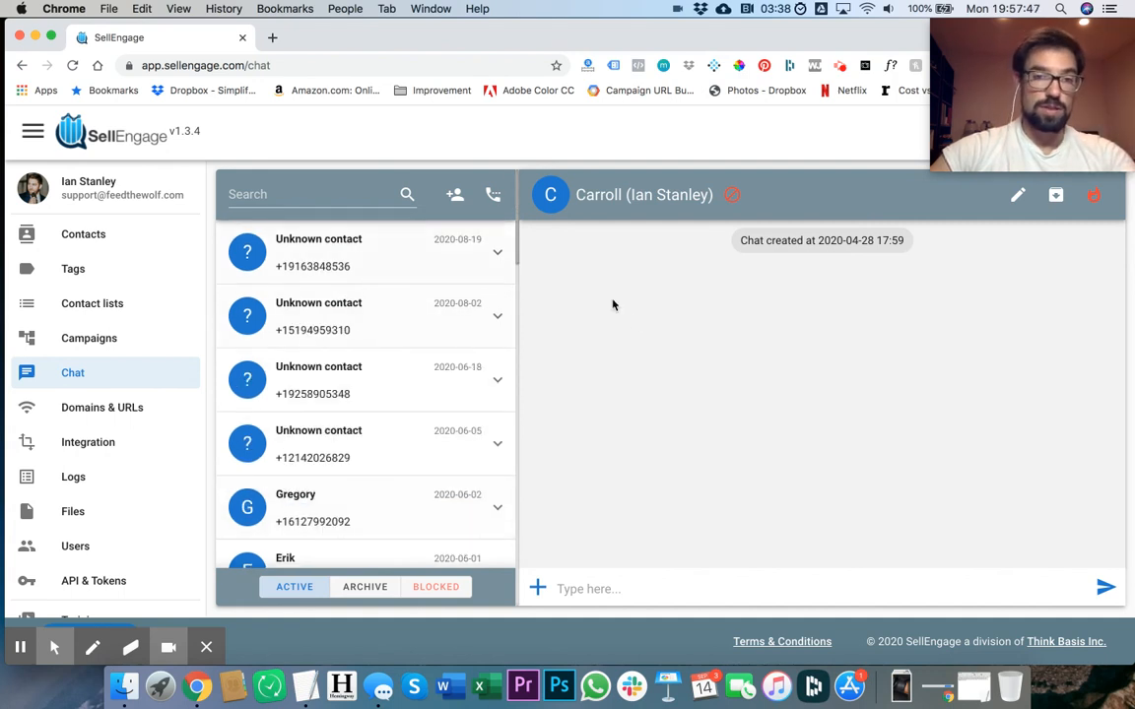